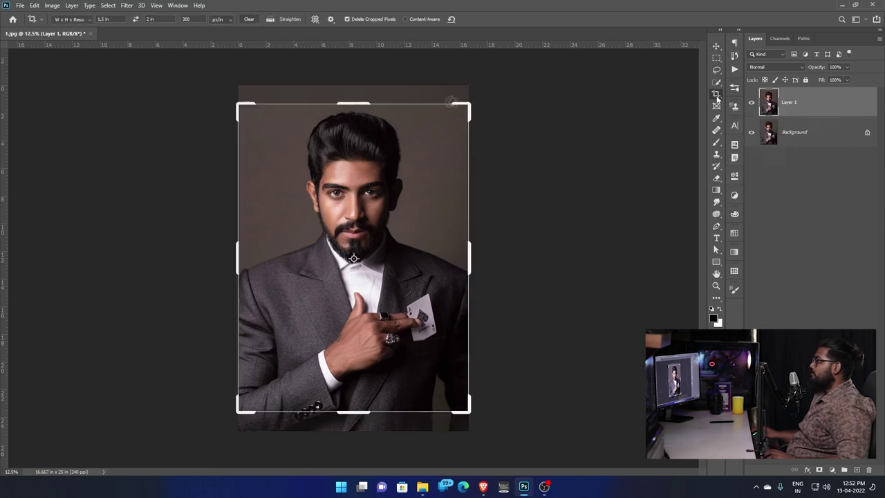
Set the crop size to 1.5 in wide by 2 in high
key("F2")
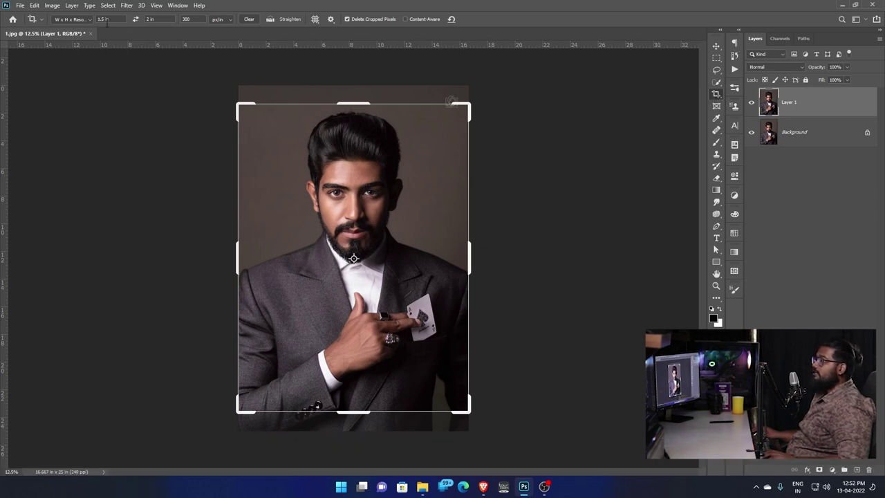
left_click(121, 18)
type("1.5")
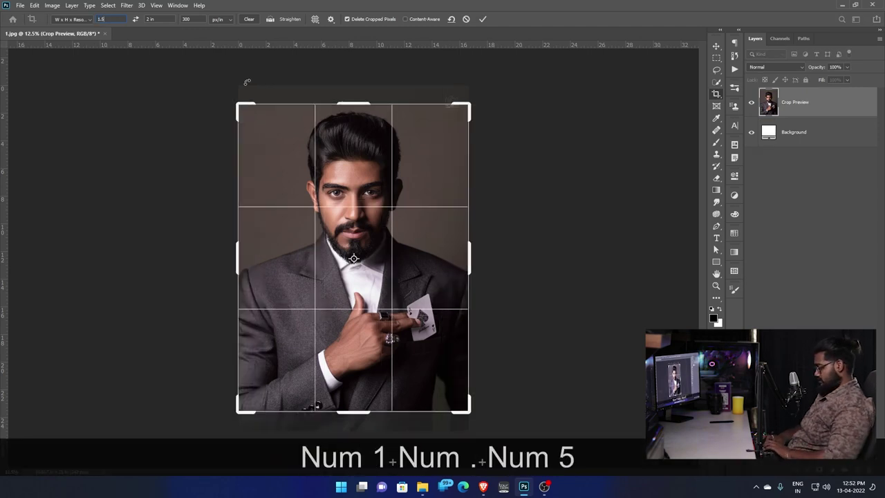
type("in")
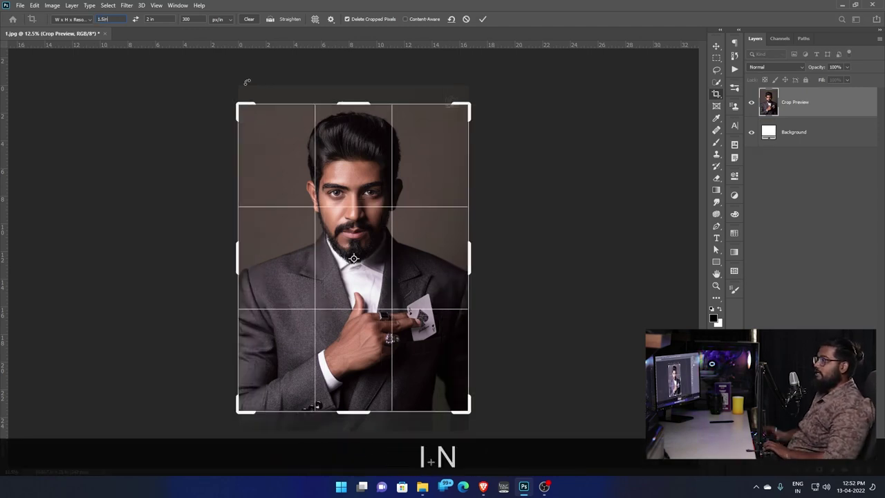
key("Return")
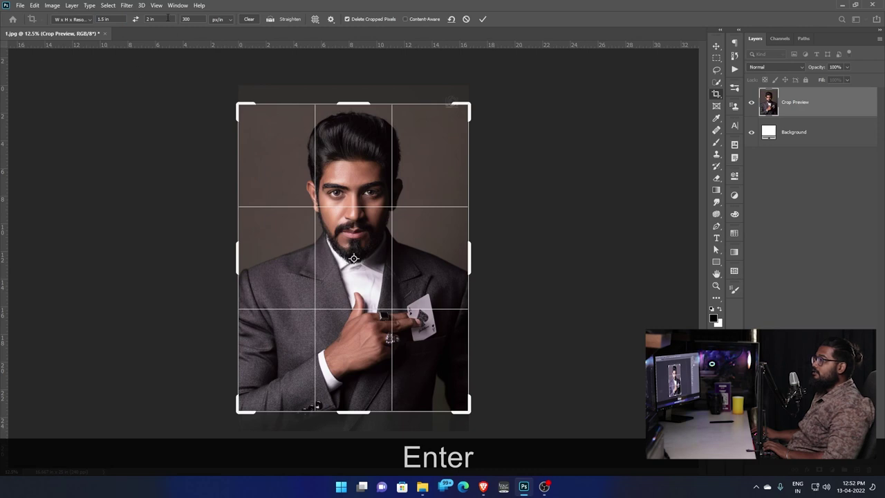
left_click(166, 19)
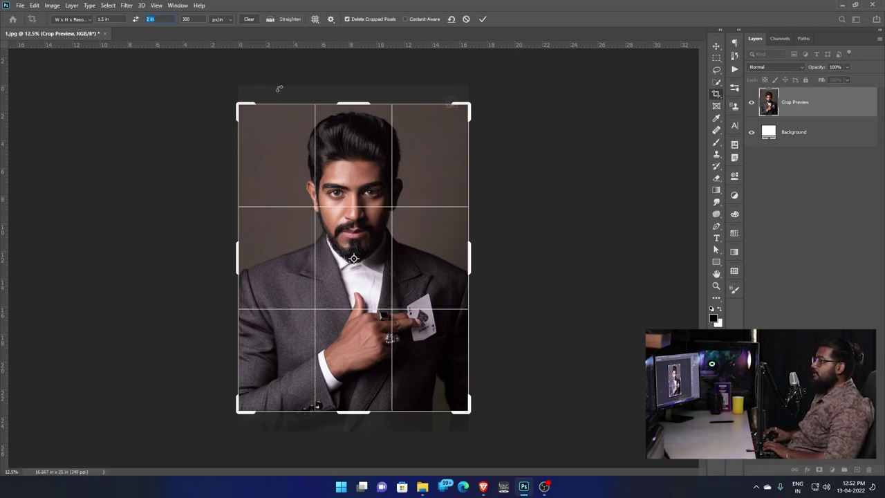
type("2")
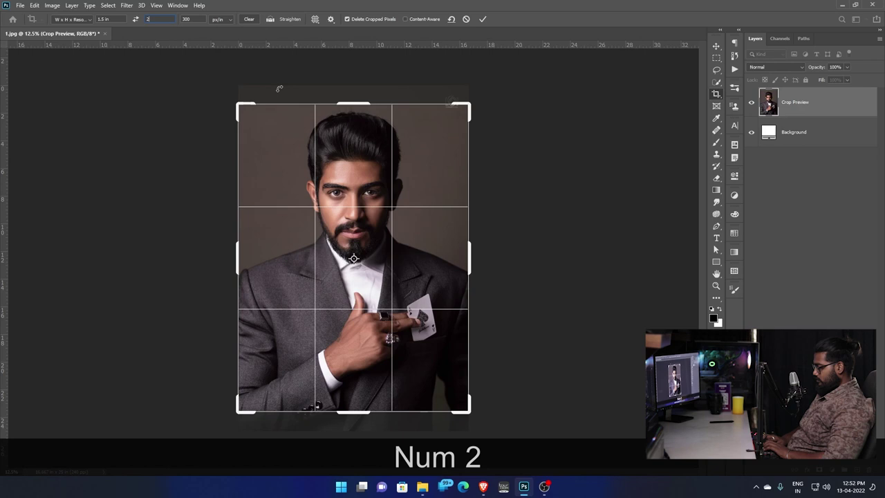
type("inh")
key("BackSpace")
type("ch")
key("Return")
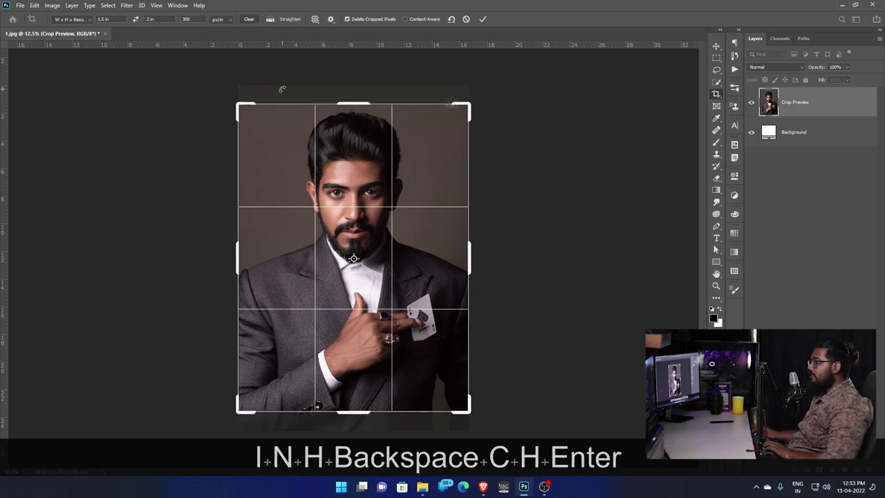
Use the W x H x Resolution crop option and set the resolution to 300 px/in
left_click(72, 19)
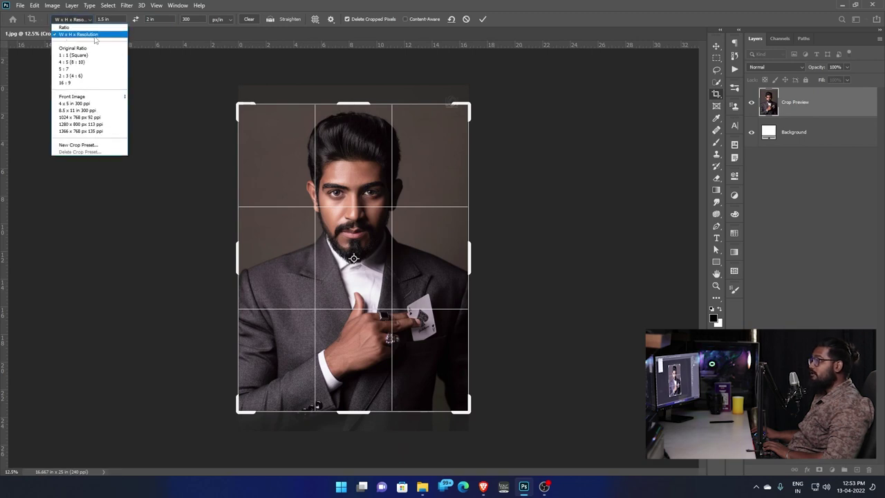
left_click(81, 34)
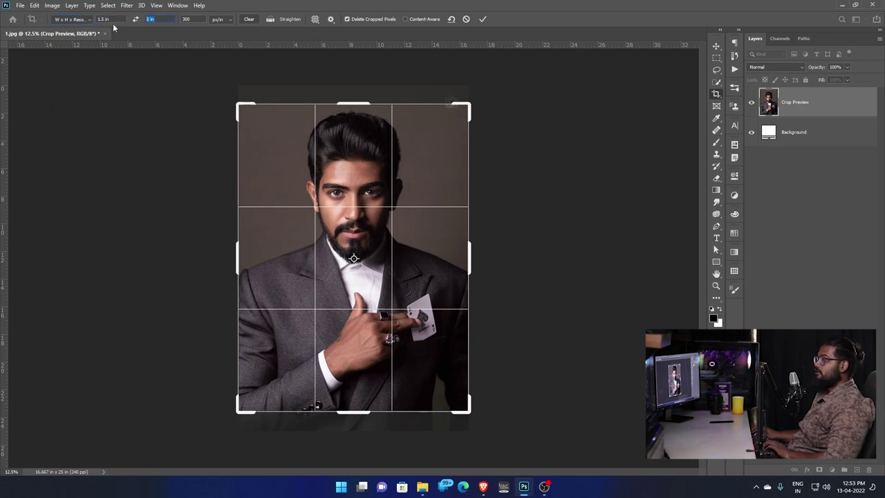
left_click(150, 19)
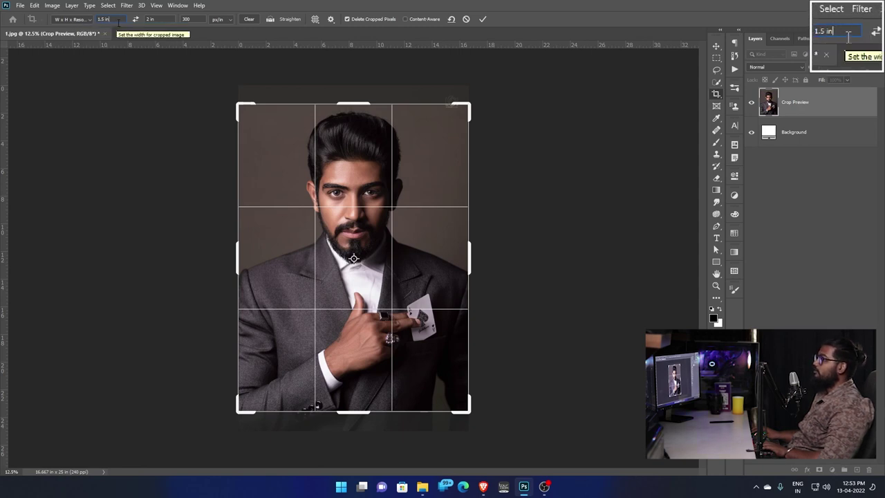
double_click(186, 20)
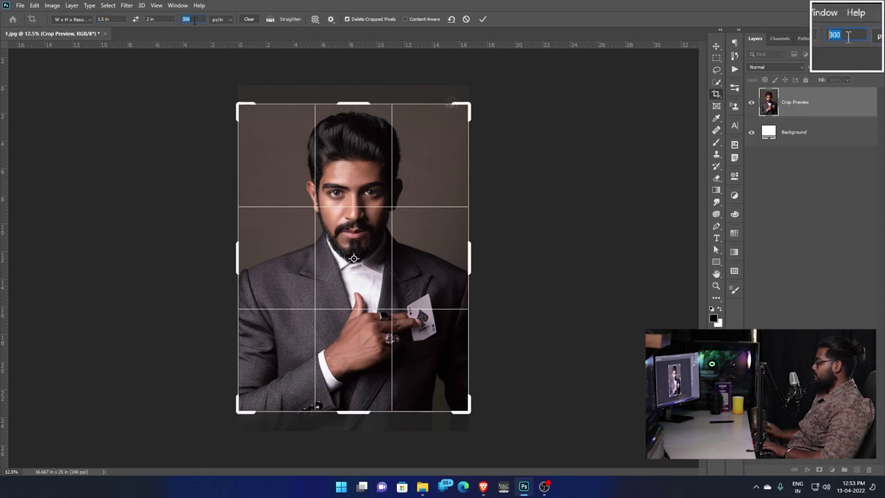
type("300")
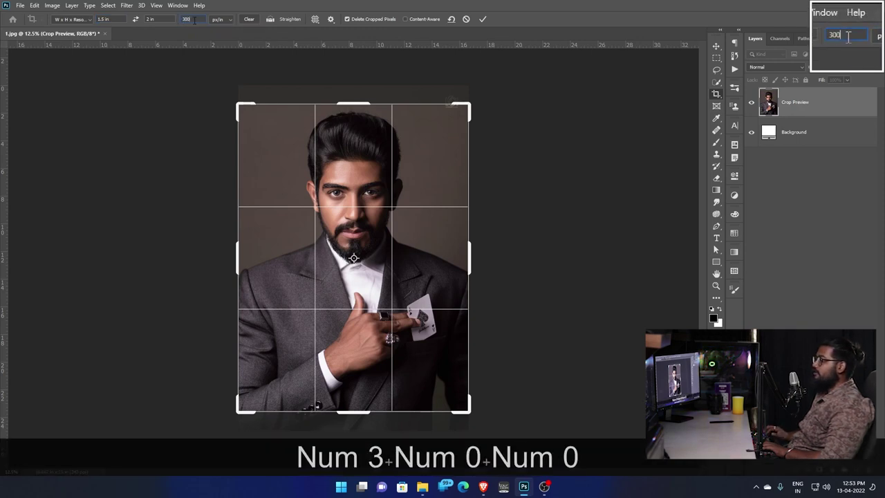
key("Return")
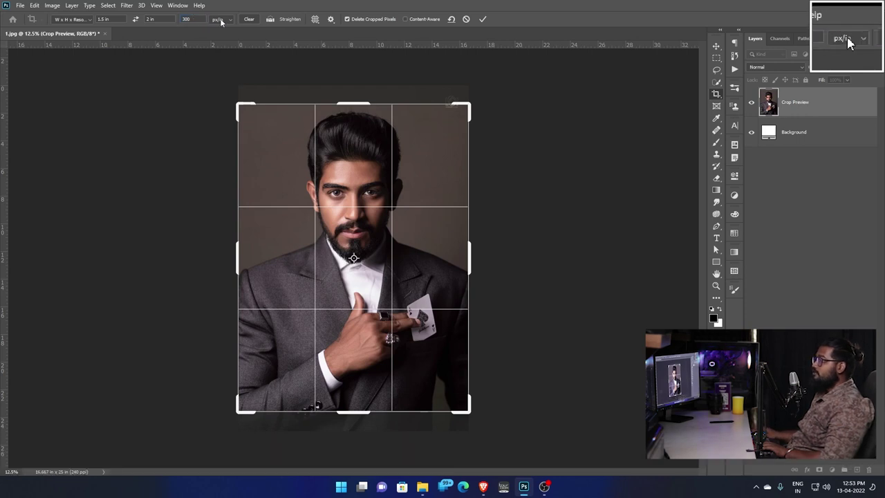
left_click(222, 20)
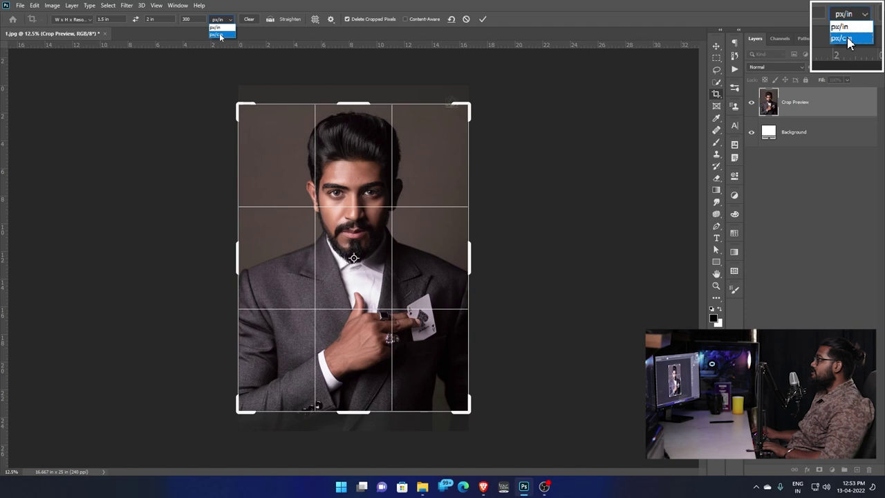
left_click(220, 28)
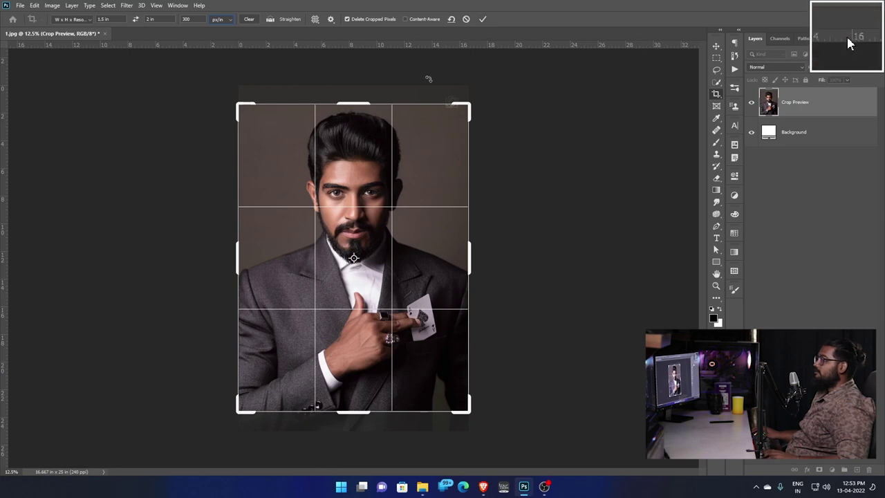
key("Return")
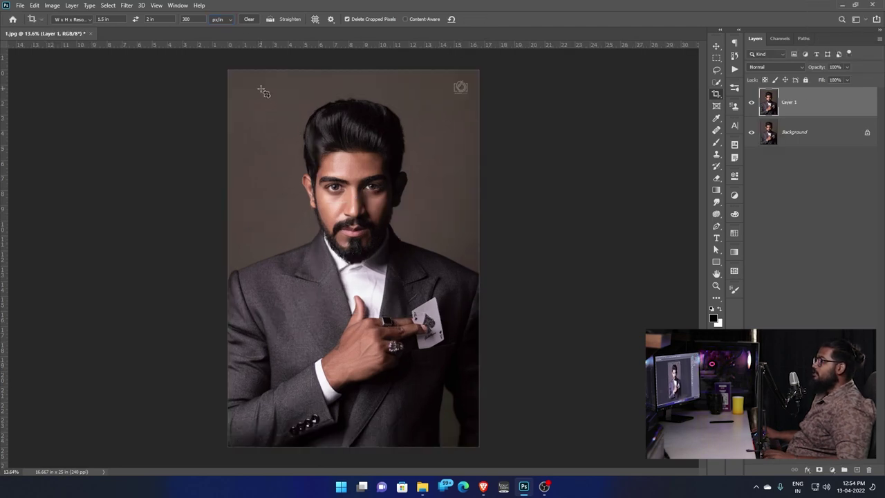
Crop the portrait around the man's head and chest, down to the hand holding the card
left_click_drag(262, 91, 712, 319)
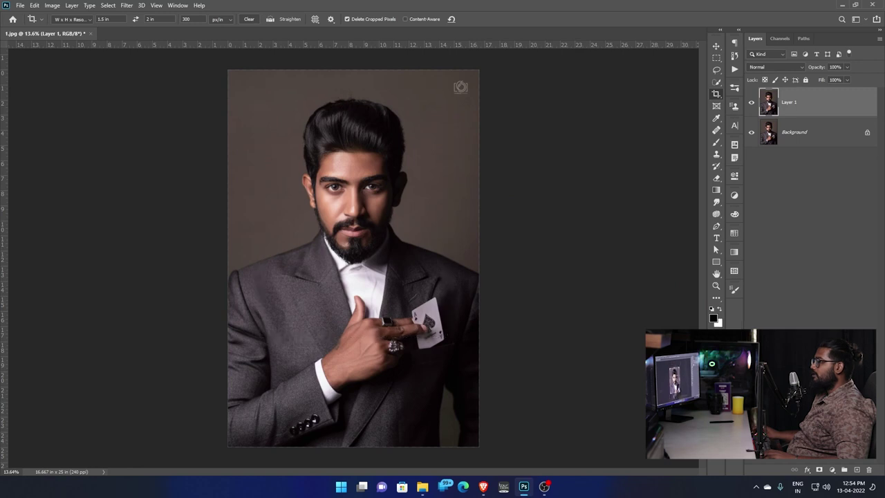
left_click_drag(394, 341, 380, 346)
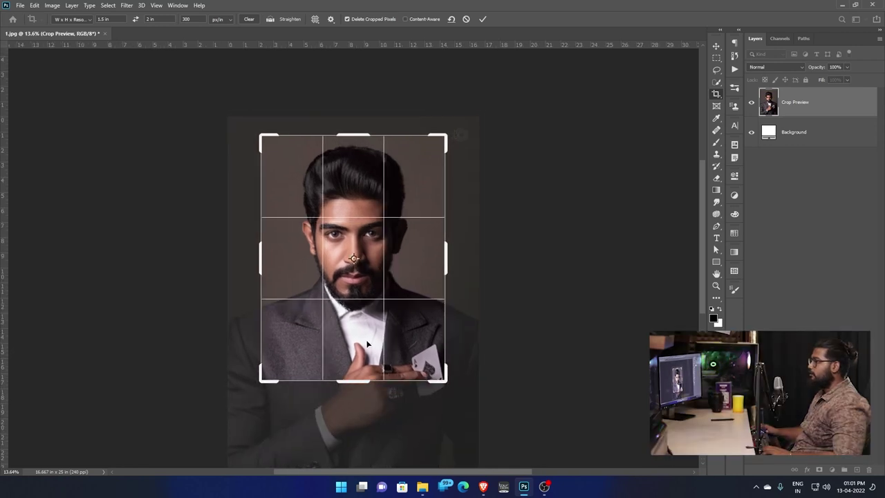
key("Return")
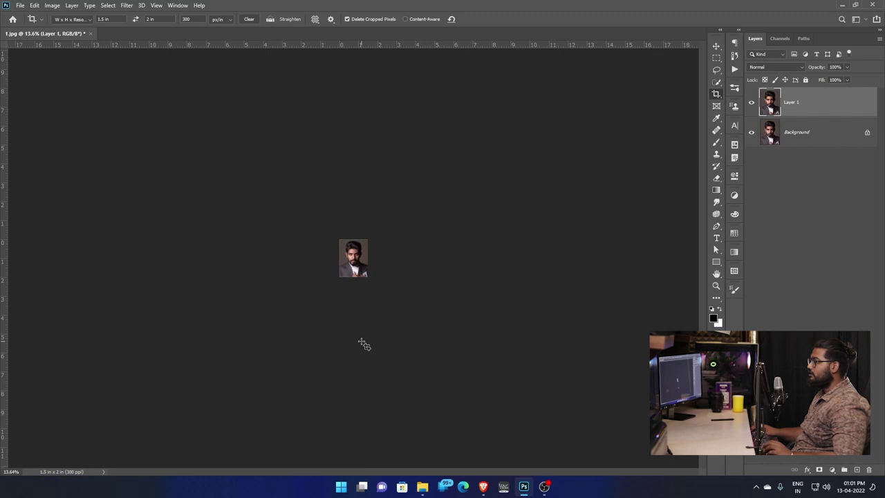
Add a new empty layer above Layer 1 and select the whole canvas with the Rectangular Marquee tool
key("ctrl+plus")
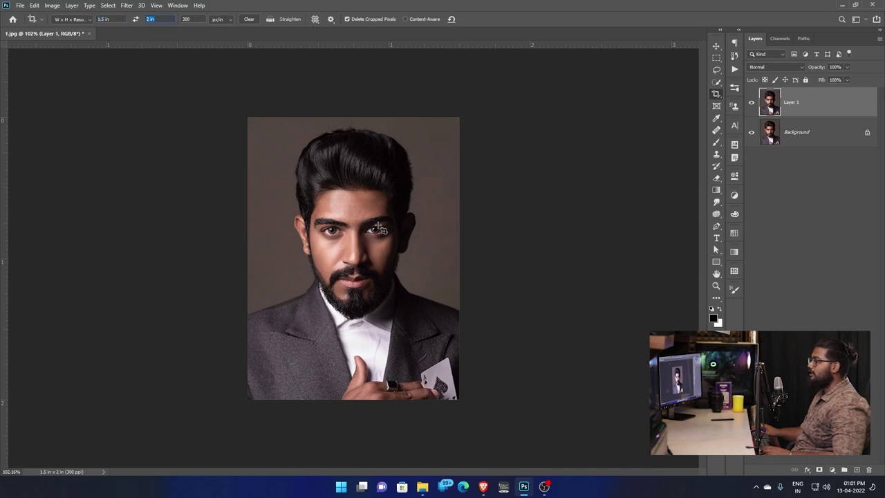
left_click(717, 58)
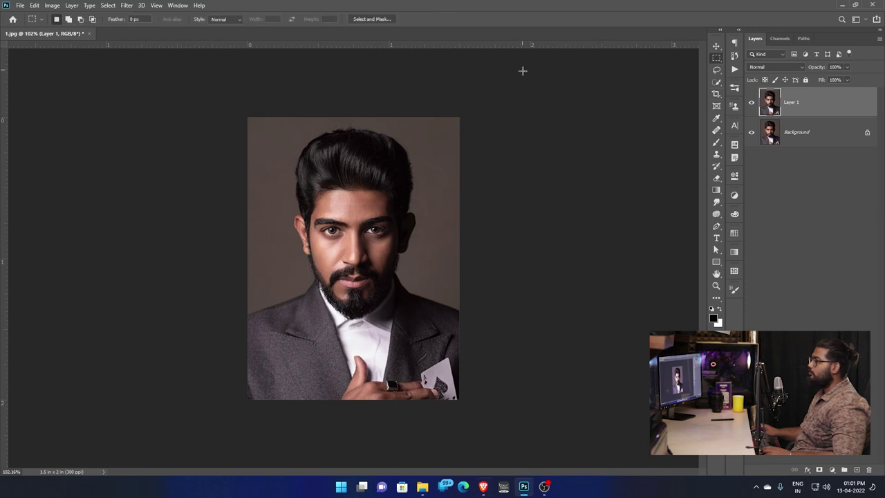
left_click(858, 469)
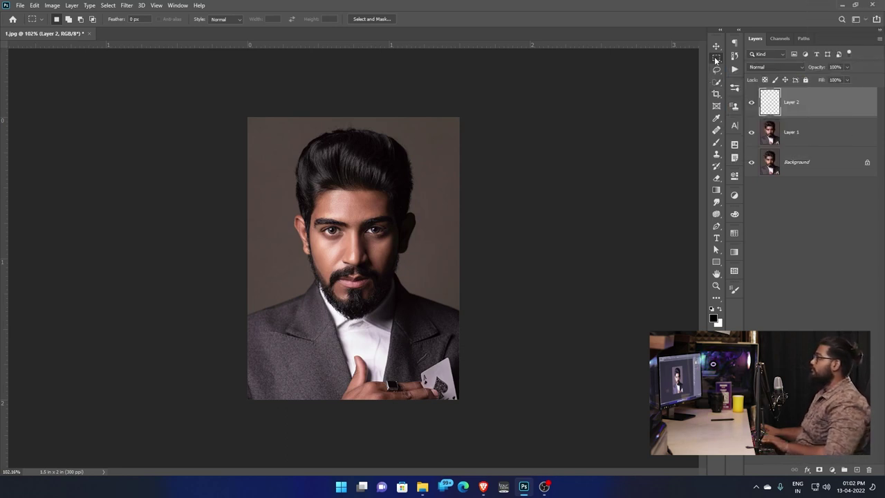
left_click_drag(224, 97, 524, 417)
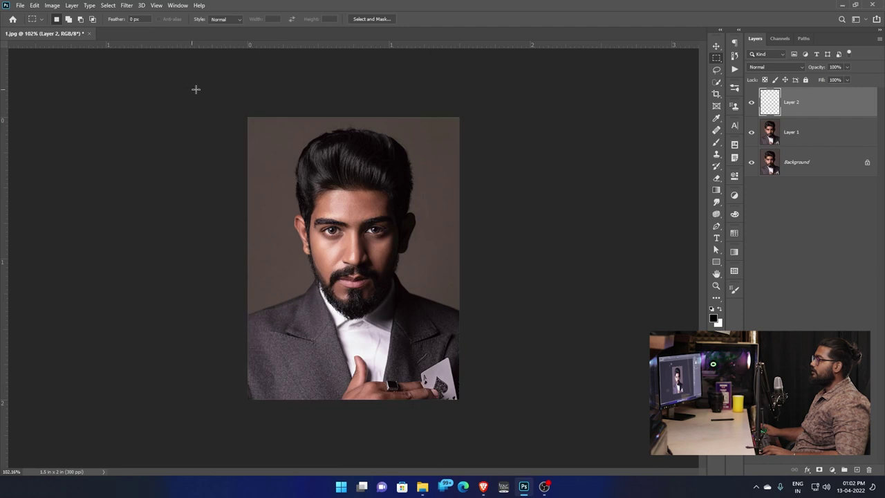
left_click_drag(454, 237, 646, 380)
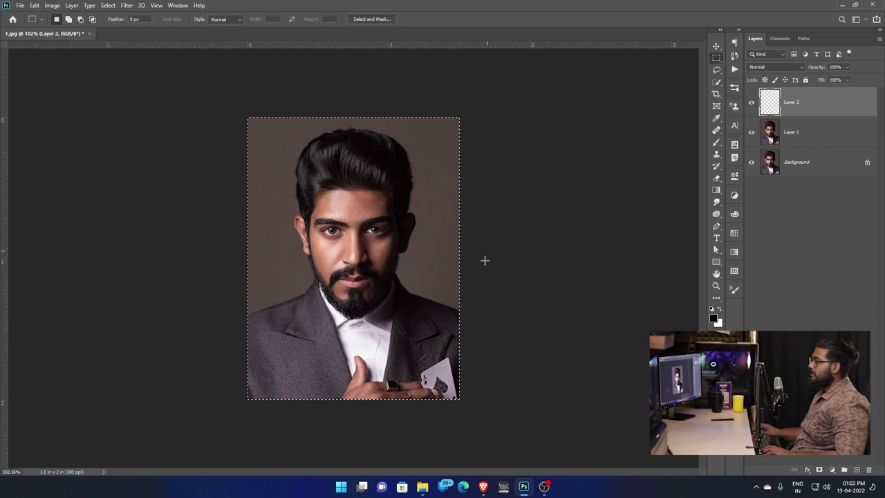
Start a Stroke on the selection with a width of 15 px and the color white
right_click(386, 261)
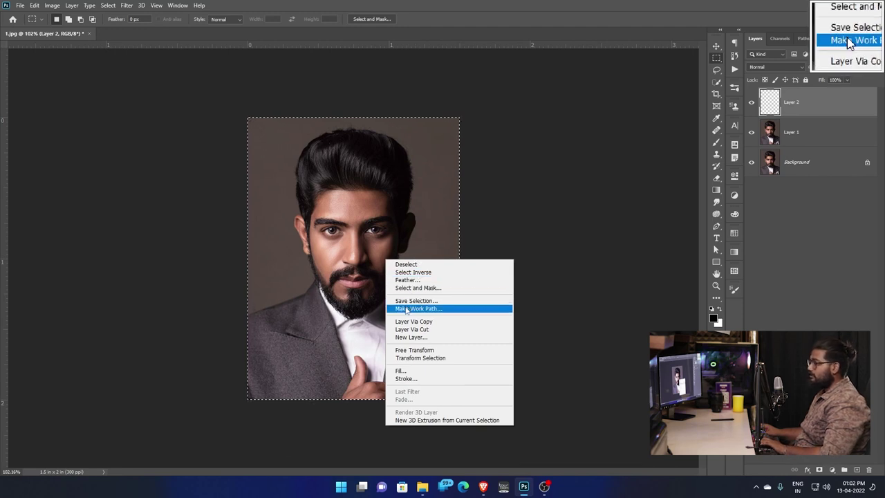
left_click(414, 379)
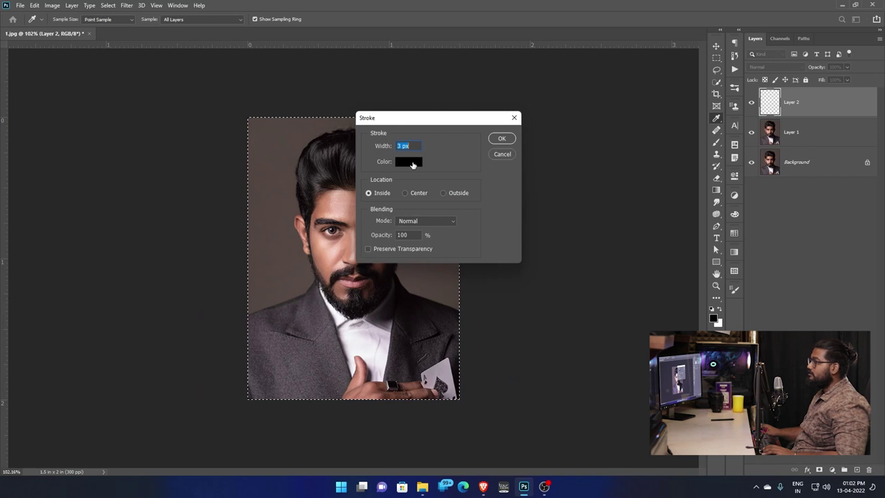
type("15")
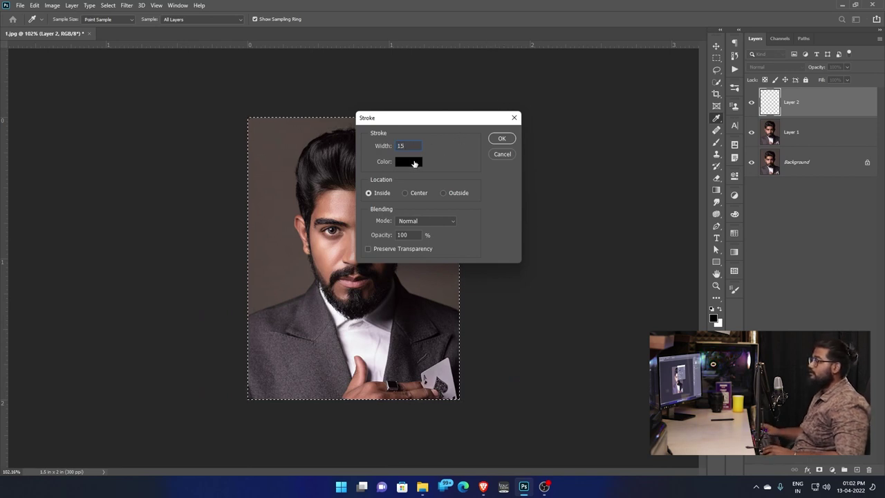
left_click(414, 162)
left_click_drag(631, 235, 621, 219)
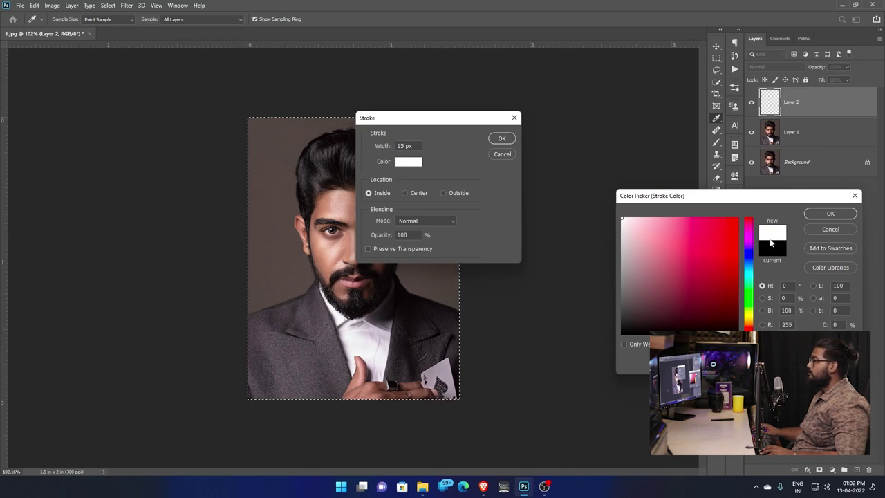
left_click(828, 229)
left_click(407, 162)
mouse_move(645, 248)
left_mouse_down()
mouse_move(622, 220)
mouse_move(576, 192)
left_mouse_up()
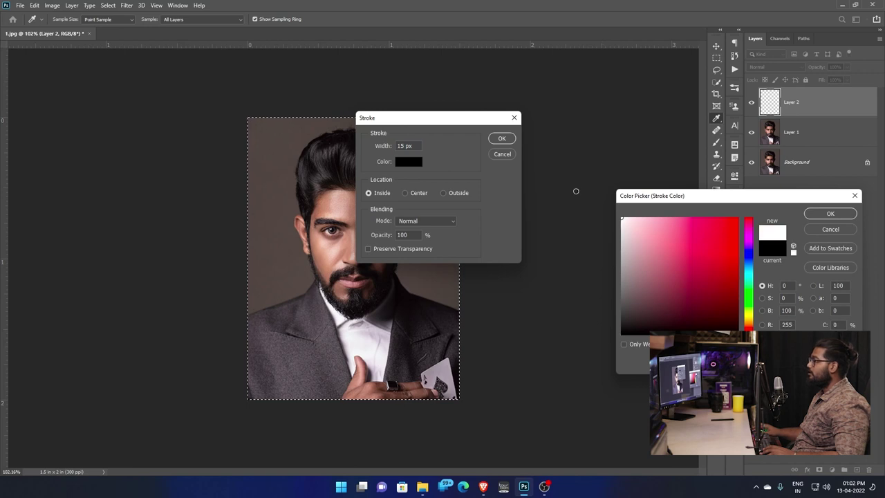
left_click(827, 213)
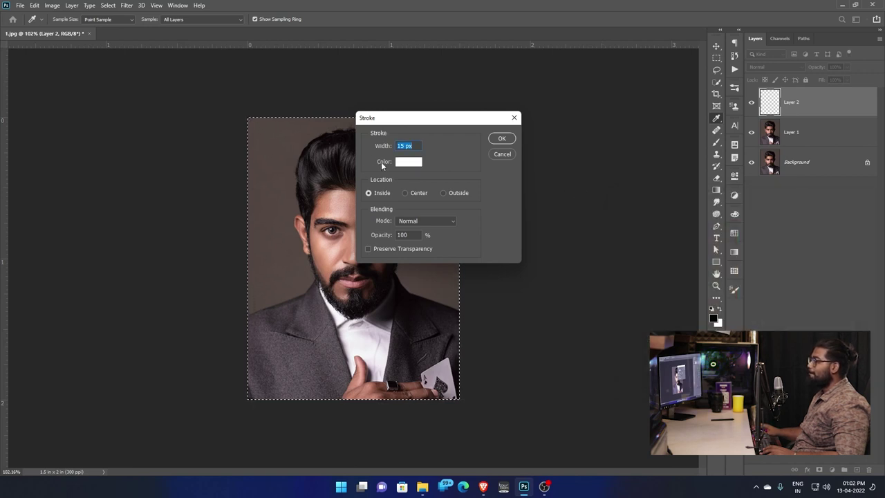
Apply the stroke with its location set to Inside, and deselect the canvas
left_click(405, 193)
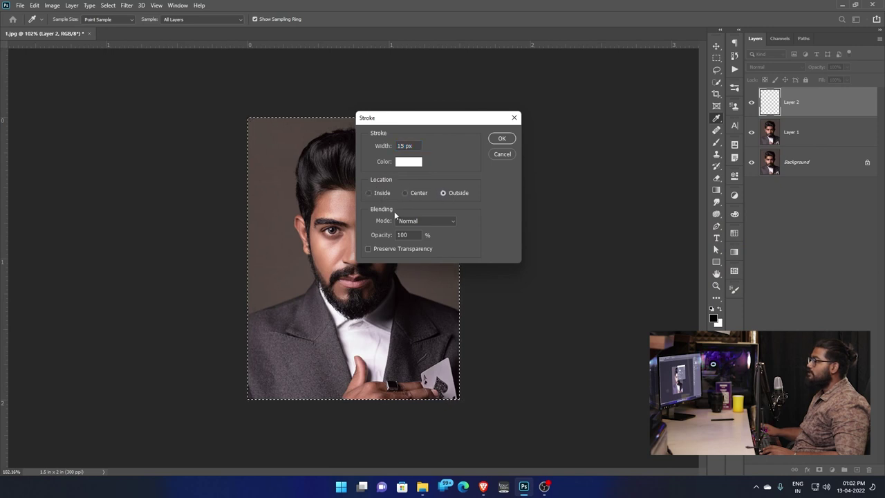
left_click(372, 193)
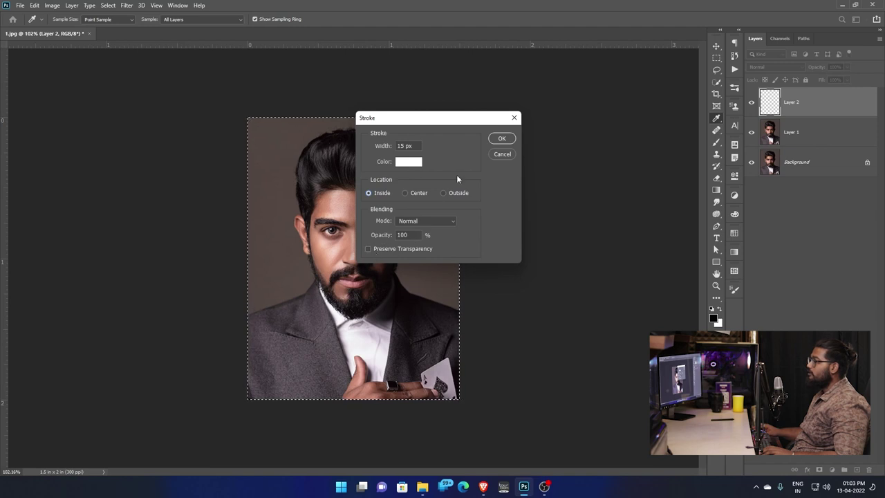
left_click(502, 139)
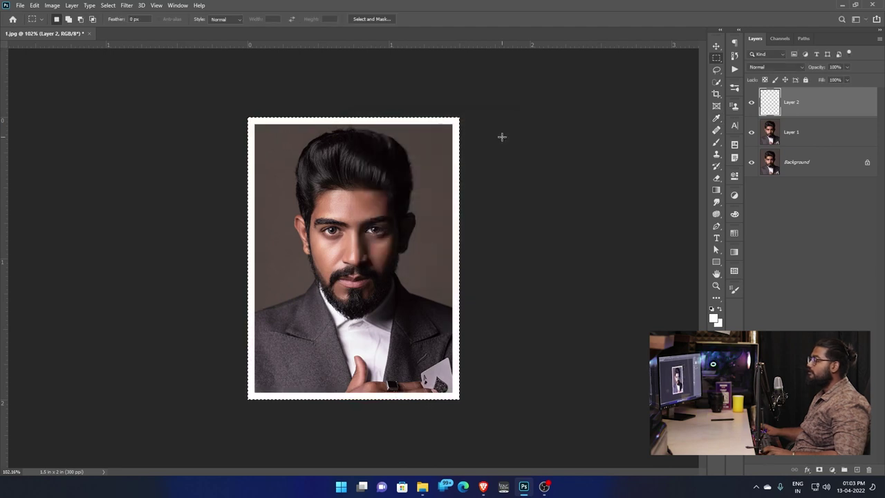
key("ctrl+d")
key("v")
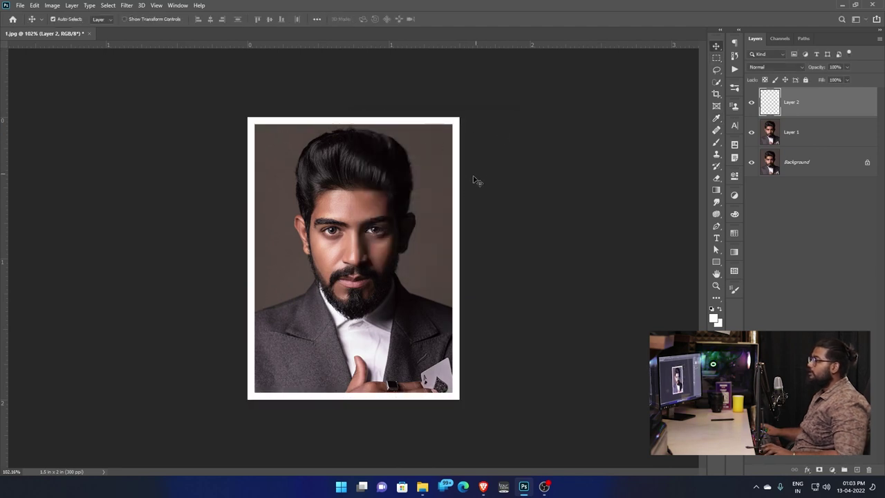
key("ctrl+plus")
scroll(315, 160, "up", 1)
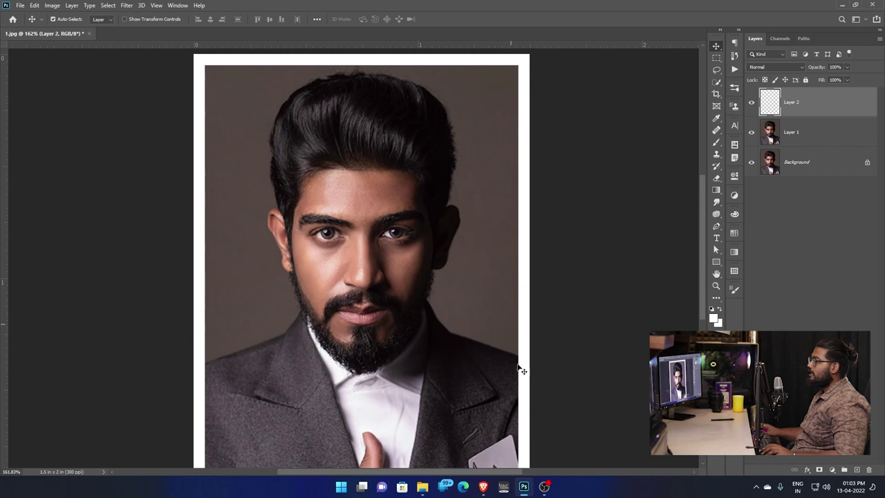
Select the photo area inside the white border with the Rectangular Marquee tool and reset the colors to default
scroll(537, 174, "down", 1)
scroll(457, 151, "down", 1)
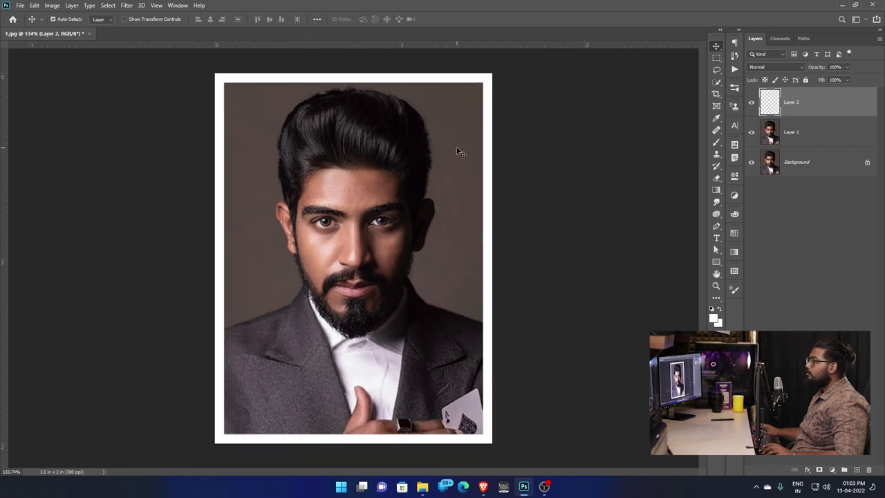
left_click(716, 59)
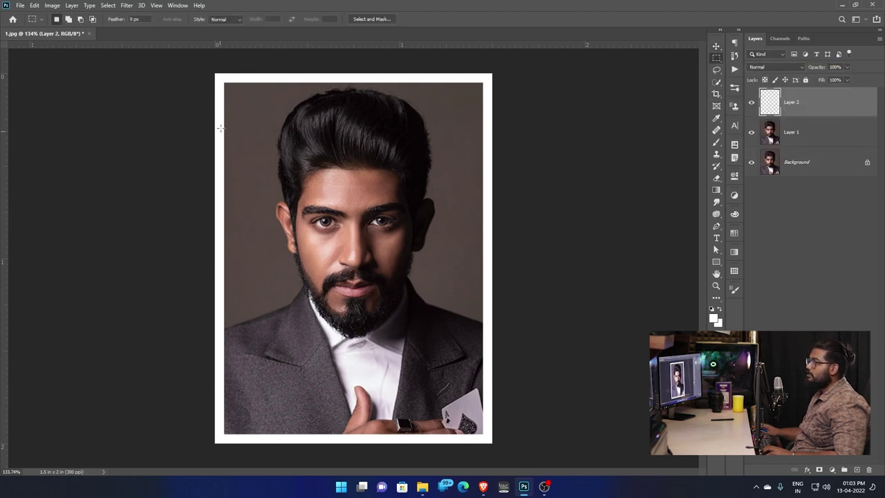
left_click_drag(223, 83, 483, 436)
key("d")
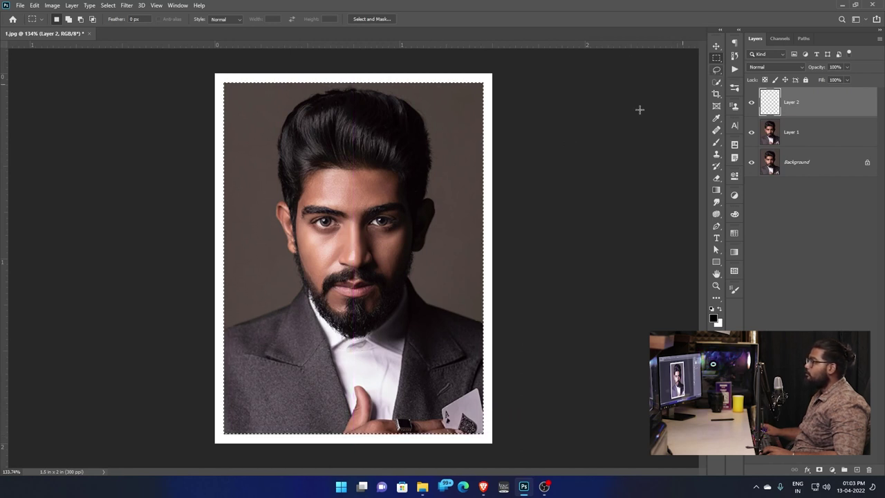
Stroke the selection with a 3 px black line, with its location set to Inside
right_click(451, 173)
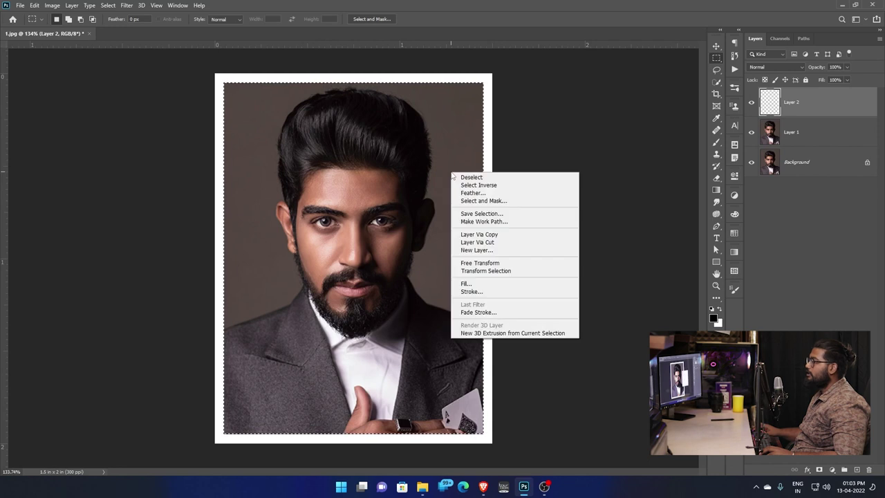
left_click(488, 293)
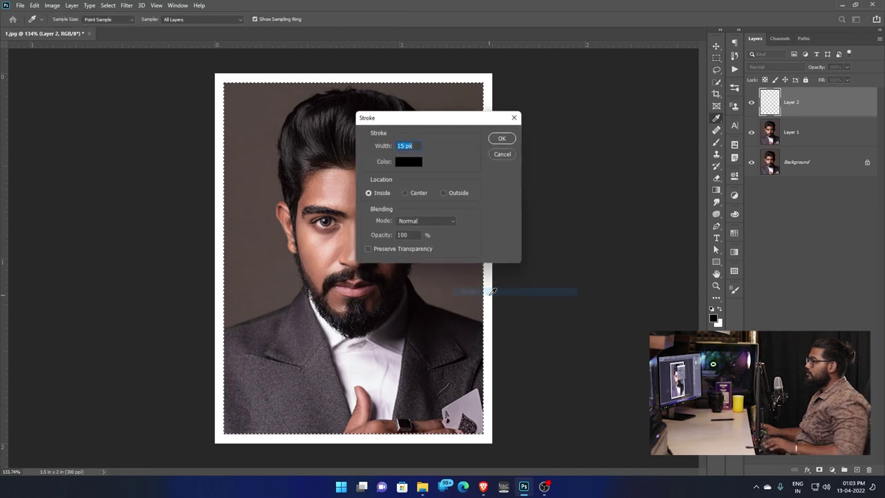
type("3")
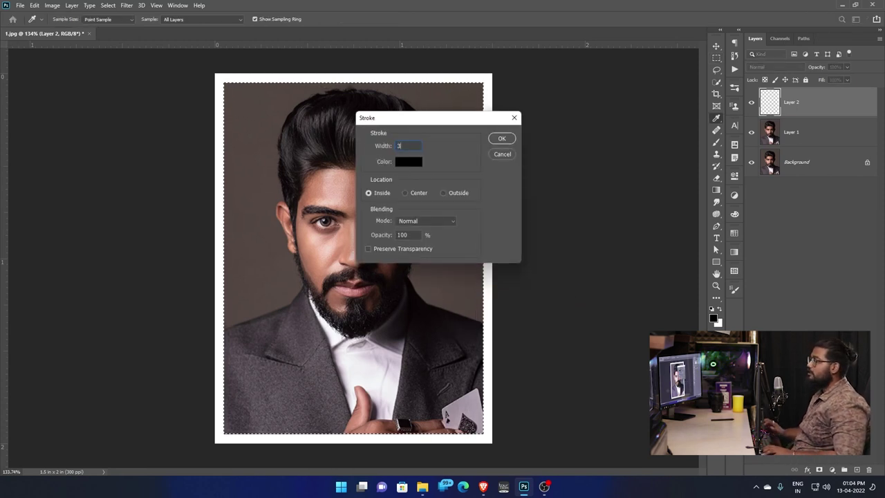
left_click(440, 146)
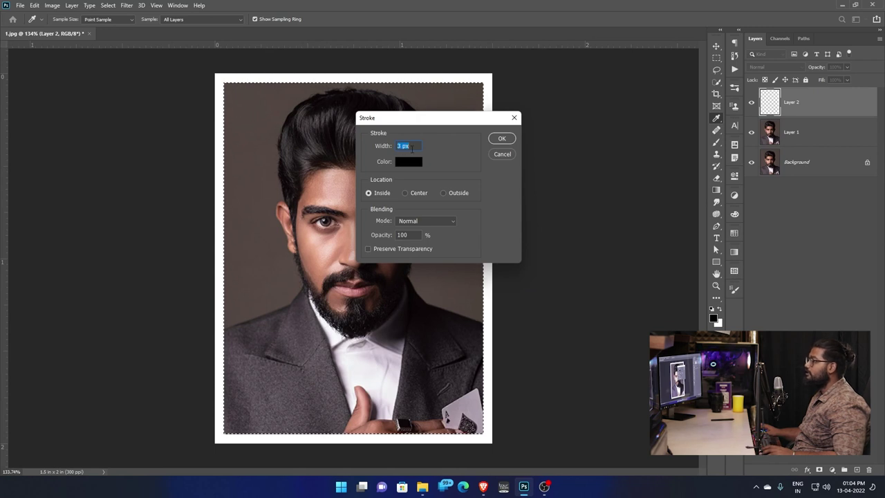
left_click(411, 162)
left_click(639, 223)
mouse_move(640, 223)
left_mouse_down()
mouse_move(639, 286)
mouse_move(668, 280)
mouse_move(581, 394)
left_mouse_up()
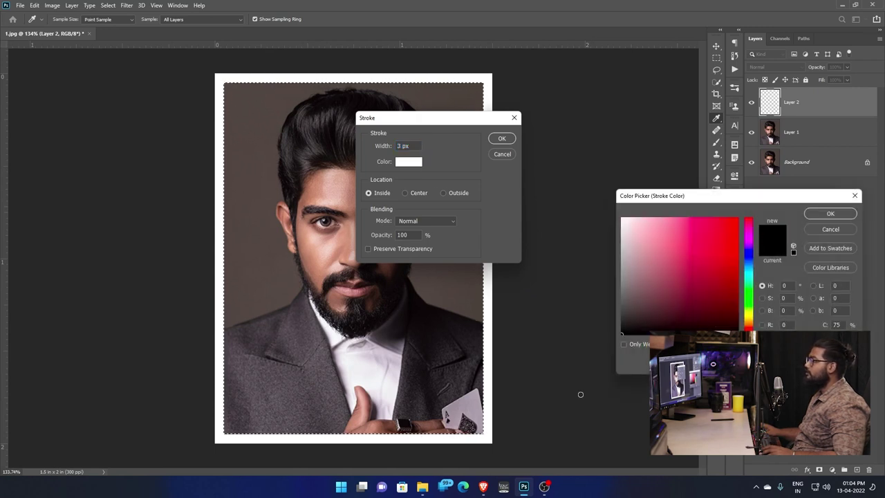
left_click(842, 219)
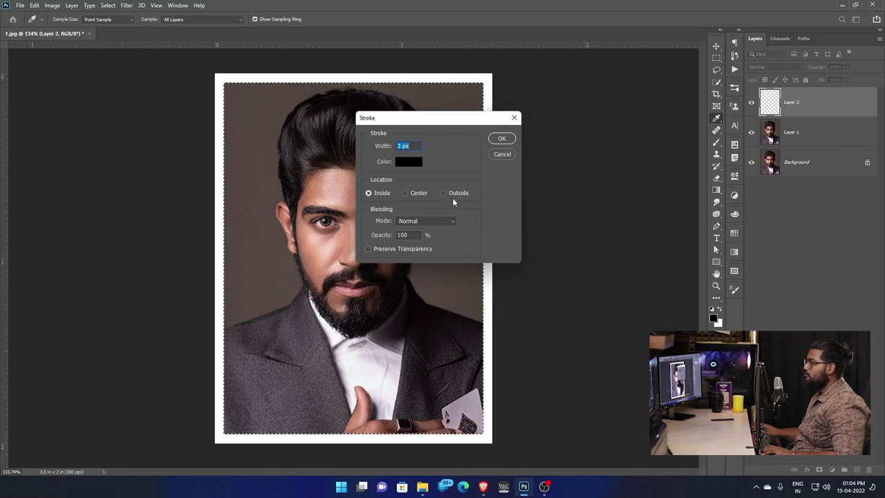
left_click(503, 138)
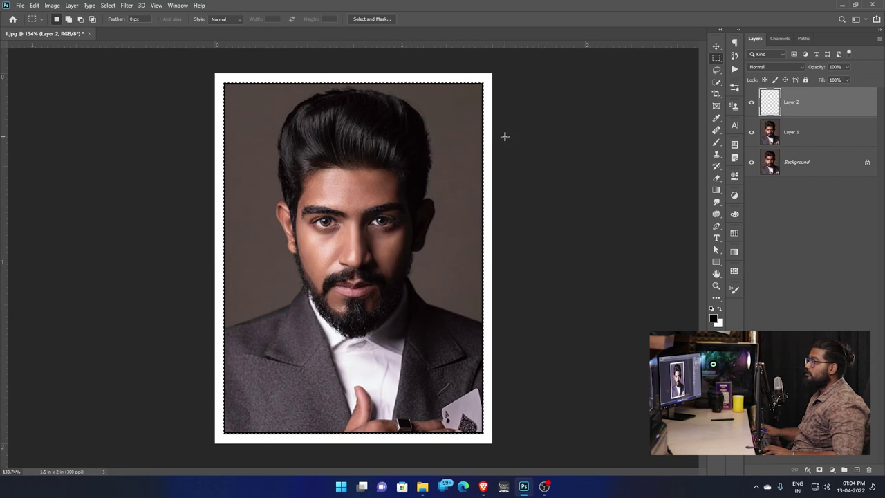
Deselect the photo area and examine the black line along the inner edge of the white border
key("ctrl+d")
key("v")
scroll(494, 223, "up", 3)
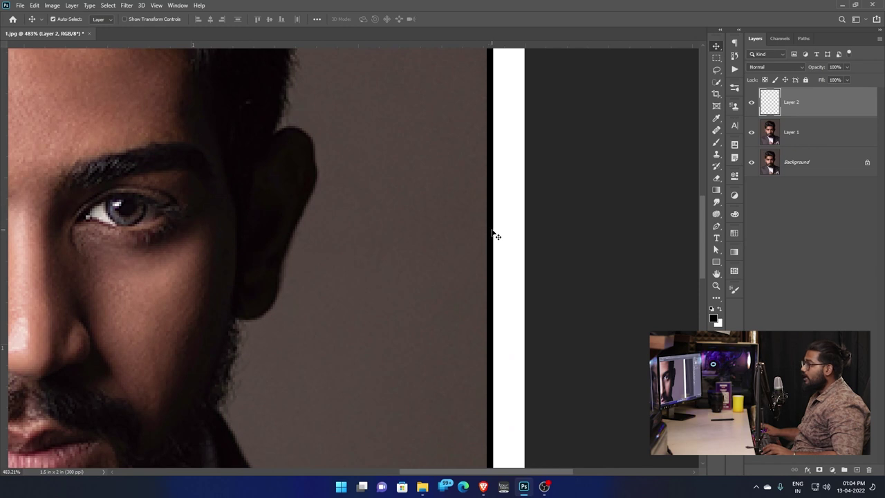
scroll(493, 236, "down", 3)
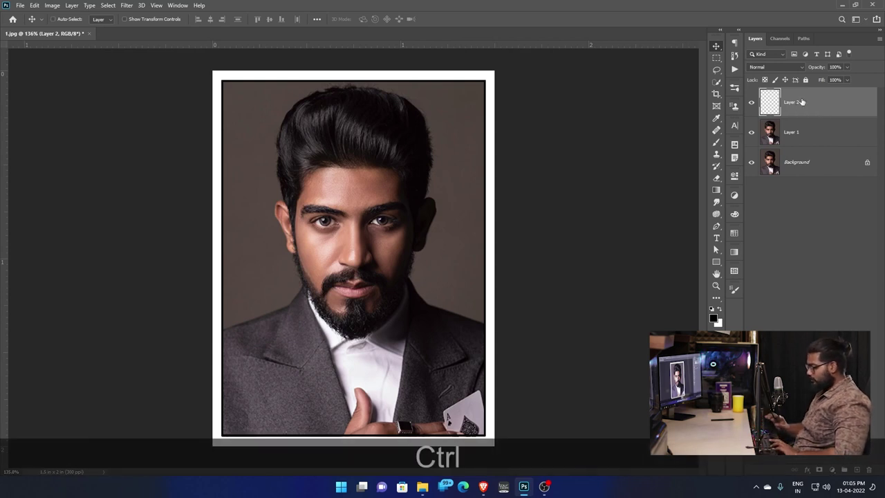
Stamp all visible layers into a new layer and define the image as a pattern named 1.jpg
key("ctrl+alt+shift+e")
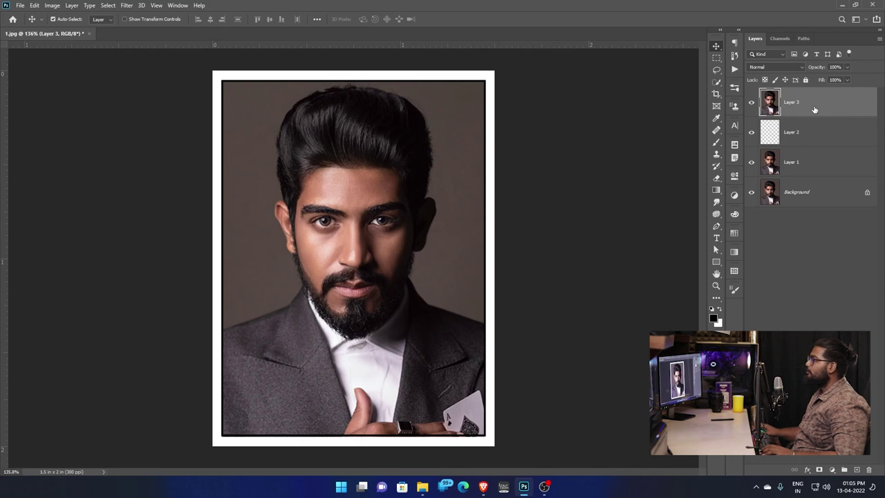
key("F2")
left_click(34, 6)
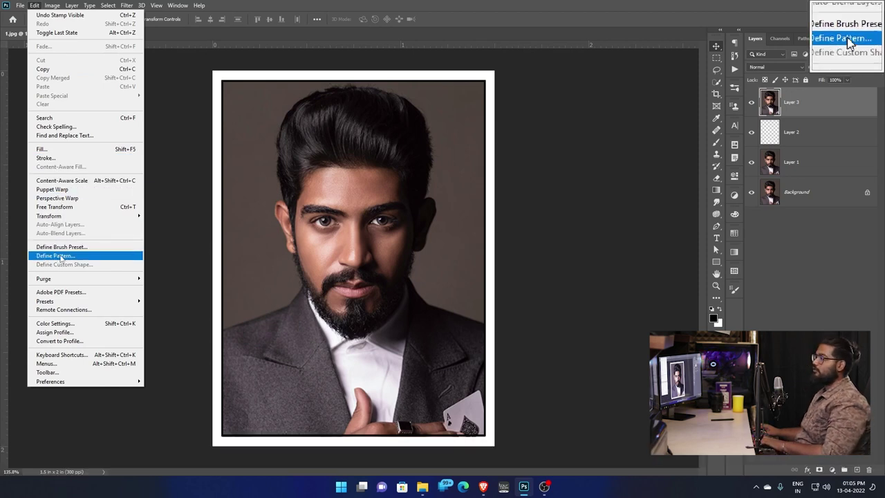
left_click(61, 256)
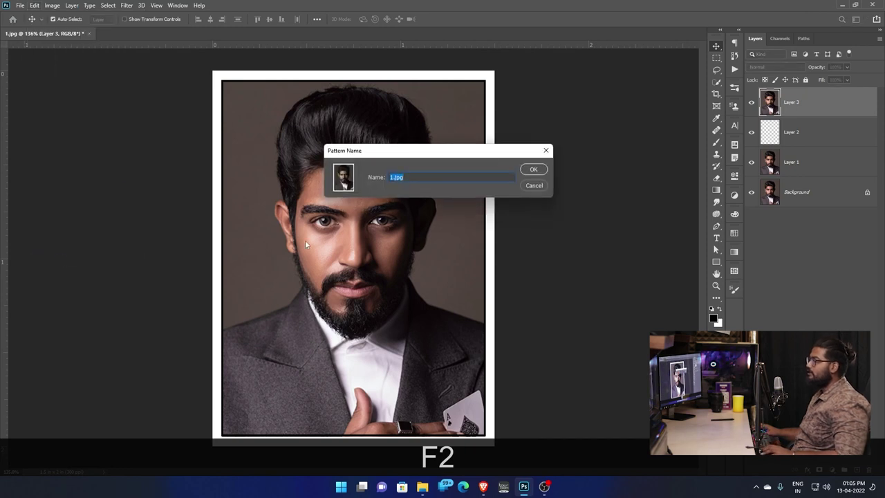
left_click(532, 170)
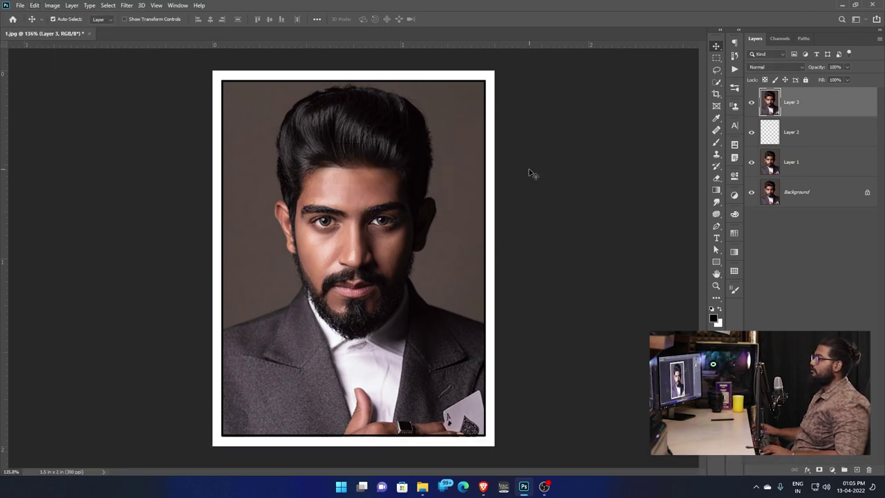
Start a new document 6 inches wide and 4 inches high in landscape orientation
key("ctrl+0")
left_click(21, 5)
left_click(29, 14)
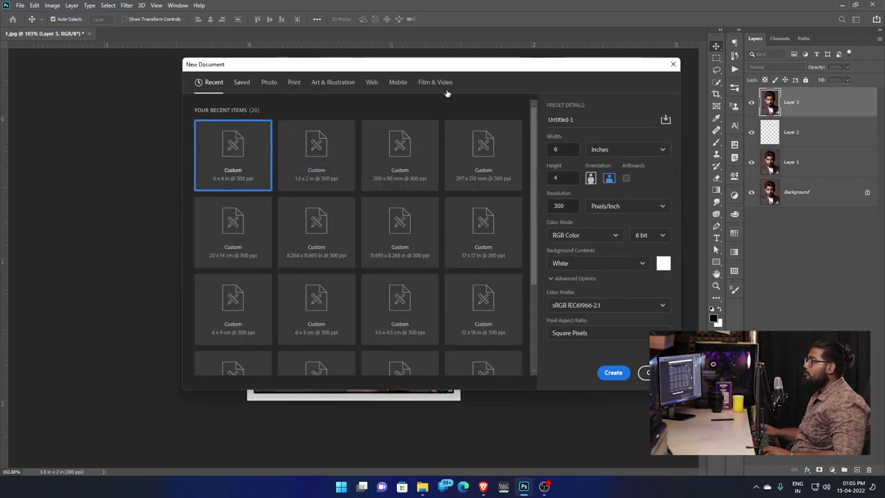
double_click(562, 149)
double_click(566, 177)
left_click(646, 179)
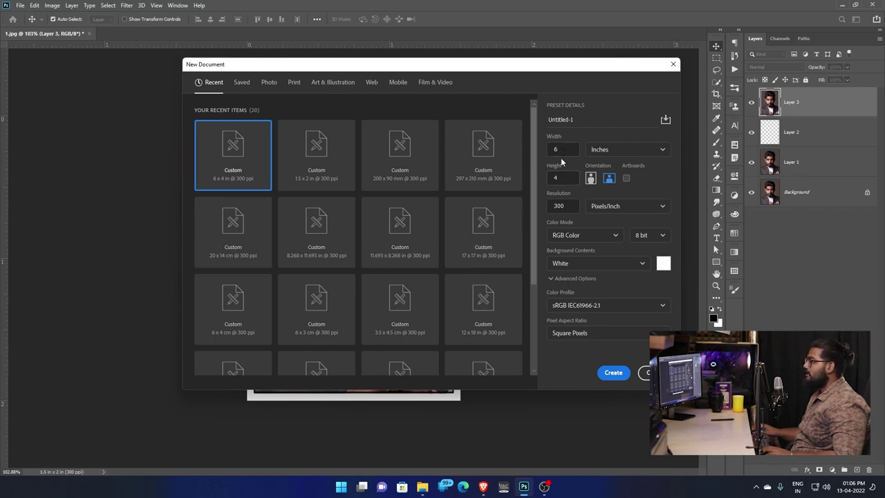
left_click(610, 149)
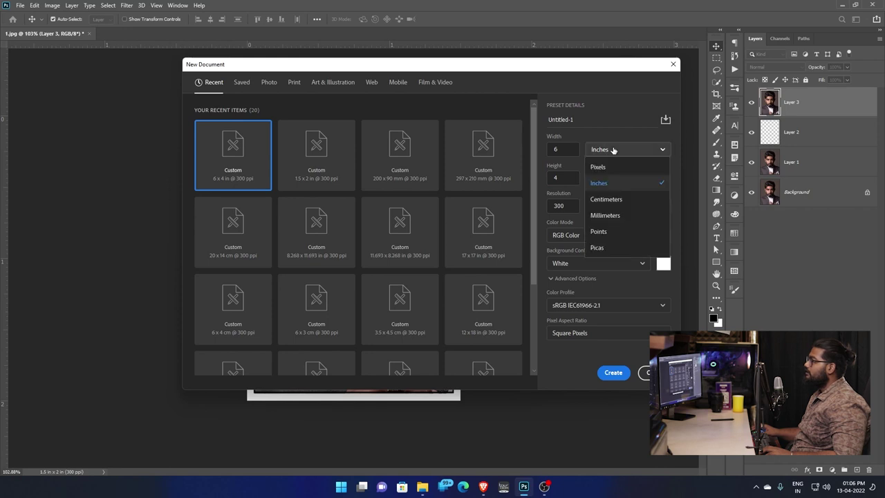
left_click(565, 168)
left_click(565, 150)
left_click(567, 178)
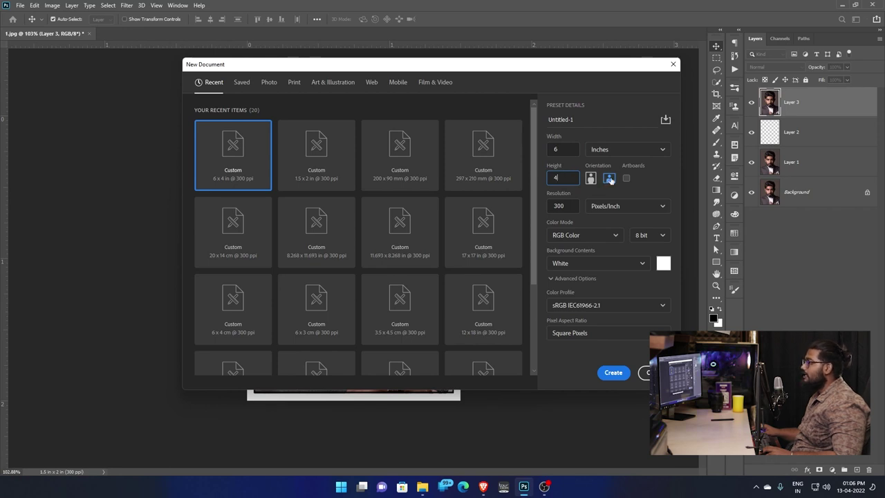
left_click(590, 178)
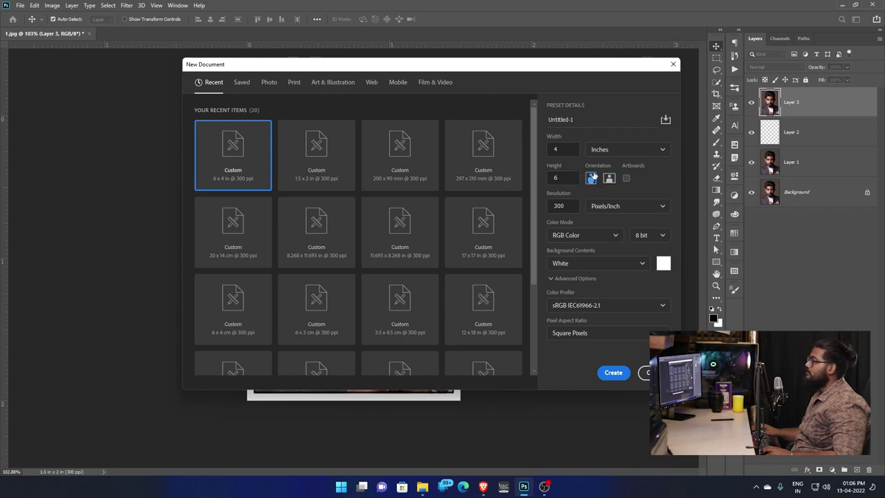
left_click(608, 179)
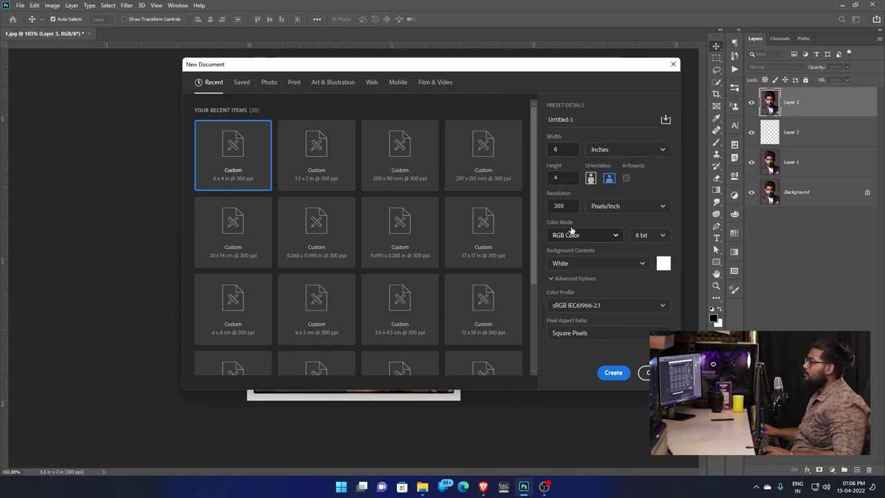
Create the document at 300 pixels/inch in RGB Color with a white background
double_click(565, 206)
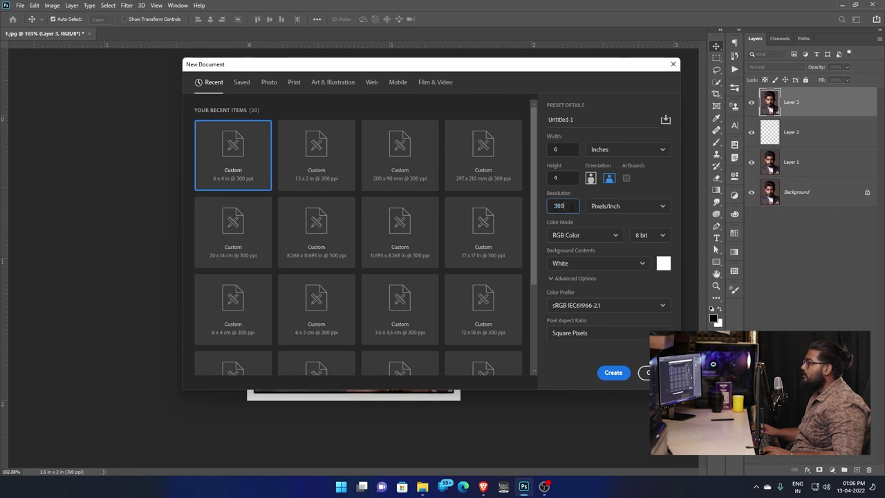
left_click(629, 211)
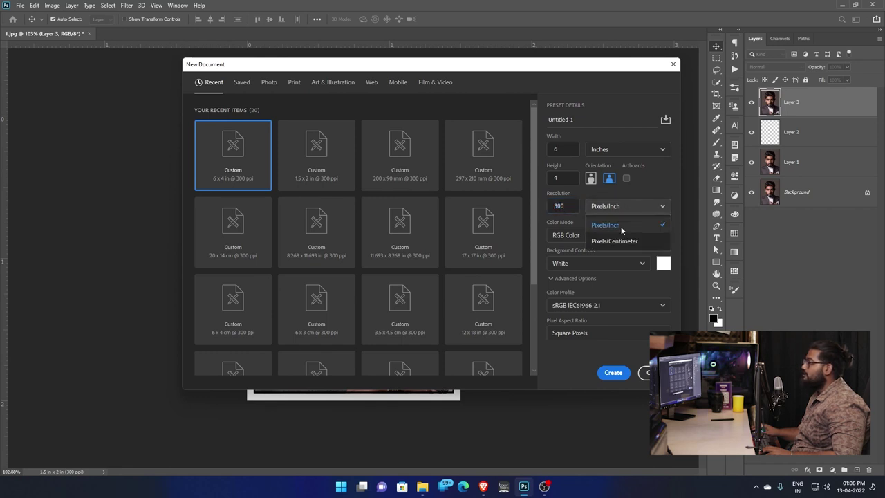
left_click(620, 227)
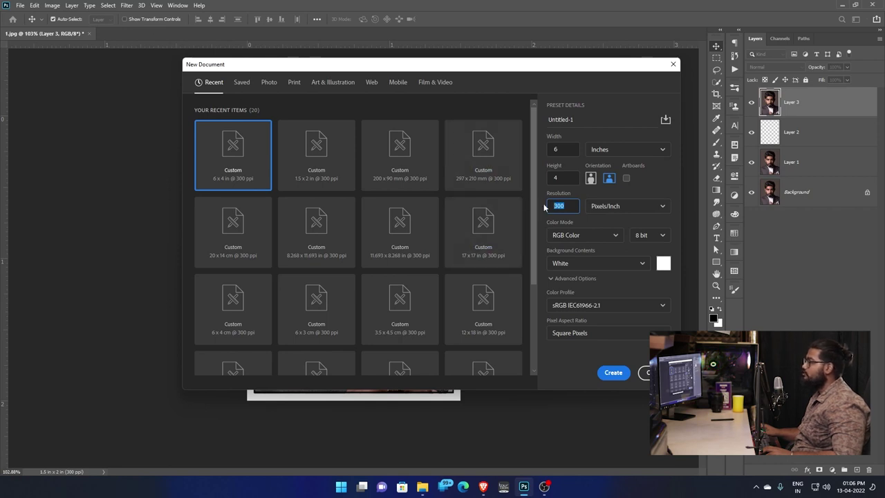
left_click(571, 206)
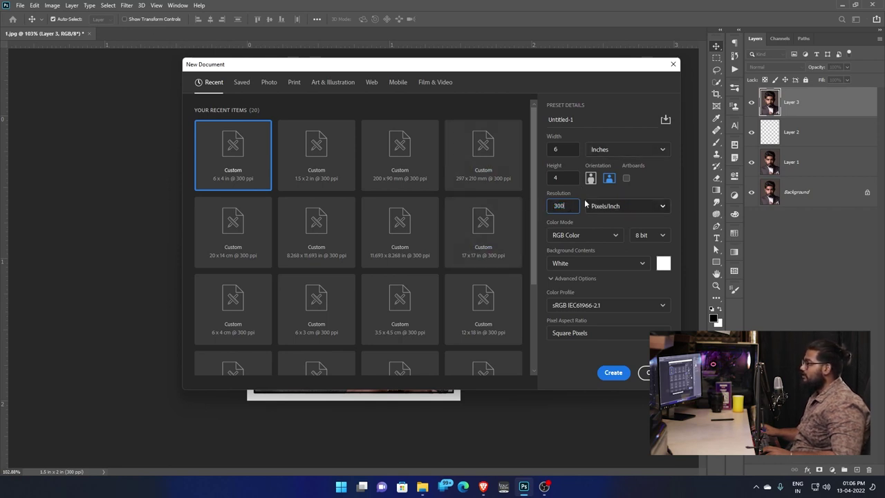
left_click_drag(564, 206, 521, 203)
left_click(603, 239)
left_click(579, 290)
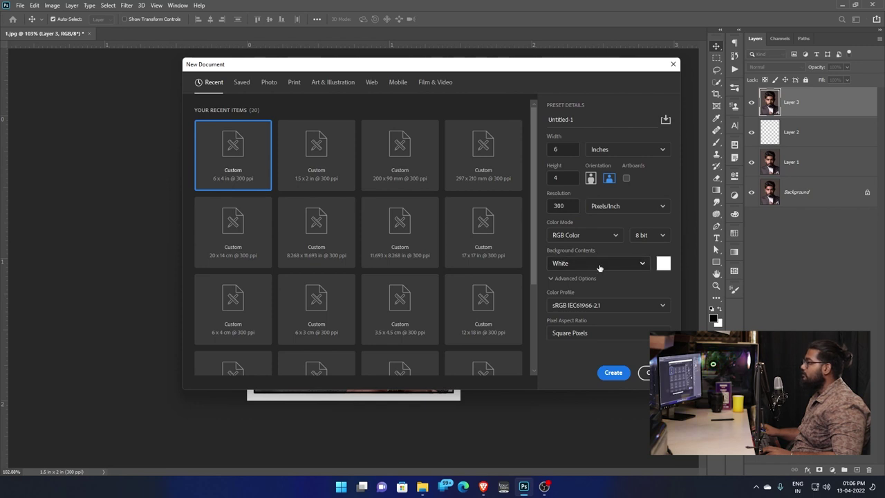
left_click(598, 268)
left_click(578, 283)
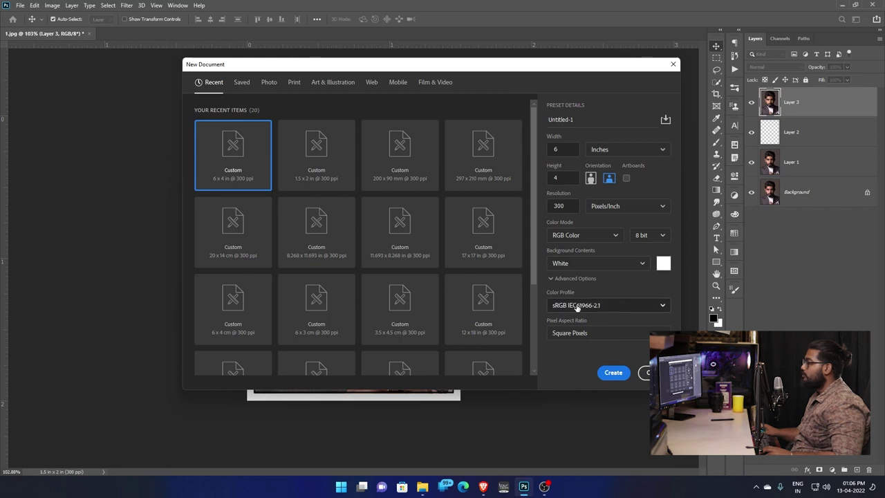
left_click(613, 374)
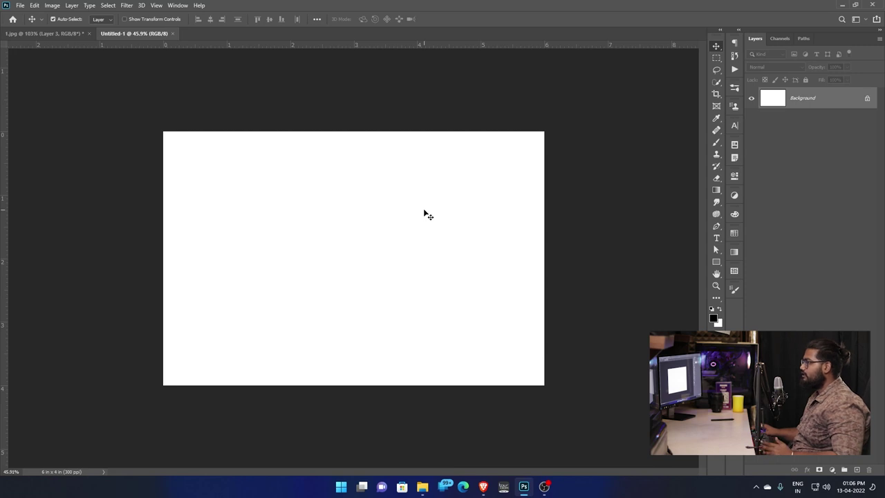
Add a new layer and fill it with the newly defined portrait pattern in Normal mode at 100% opacity
left_click(858, 470)
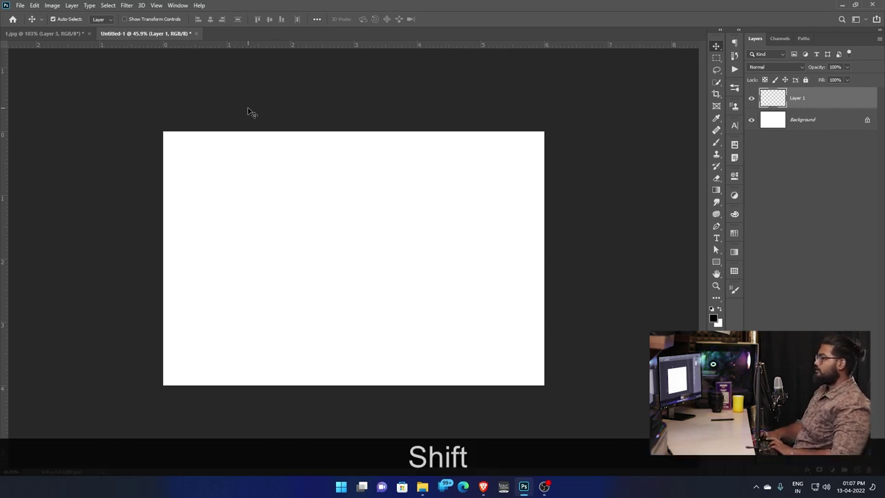
key("shift+F5")
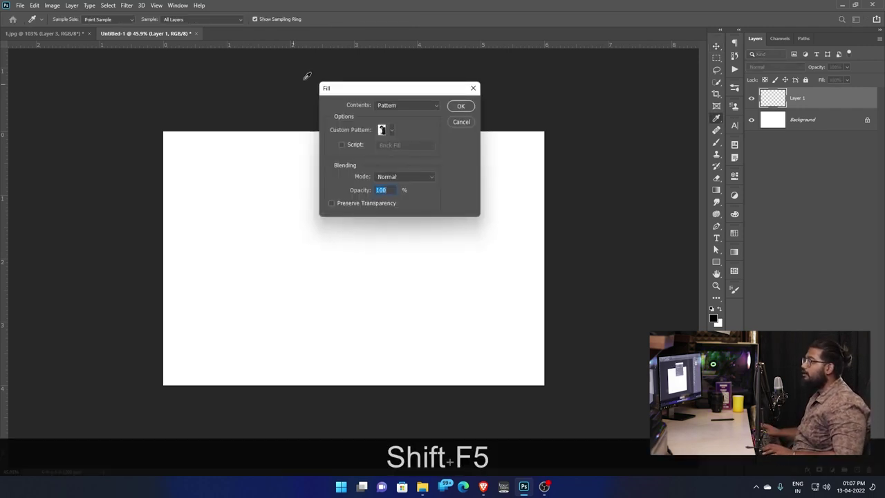
left_click_drag(344, 92, 352, 126)
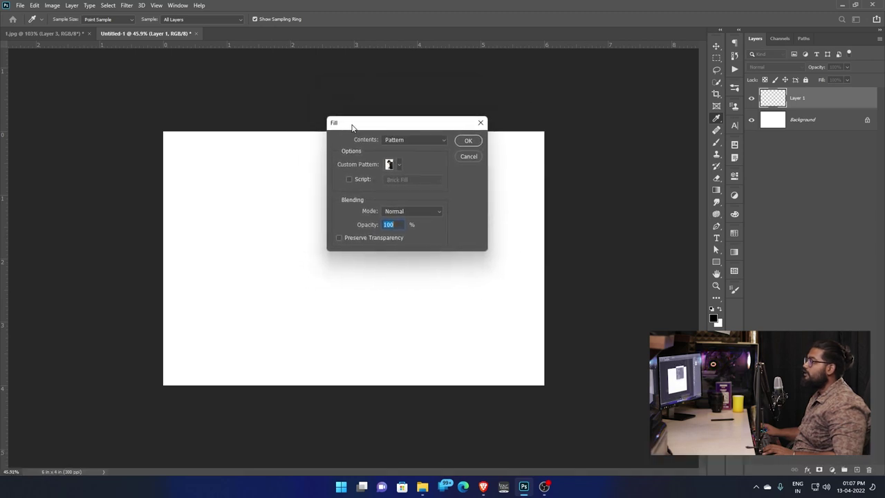
left_click(423, 139)
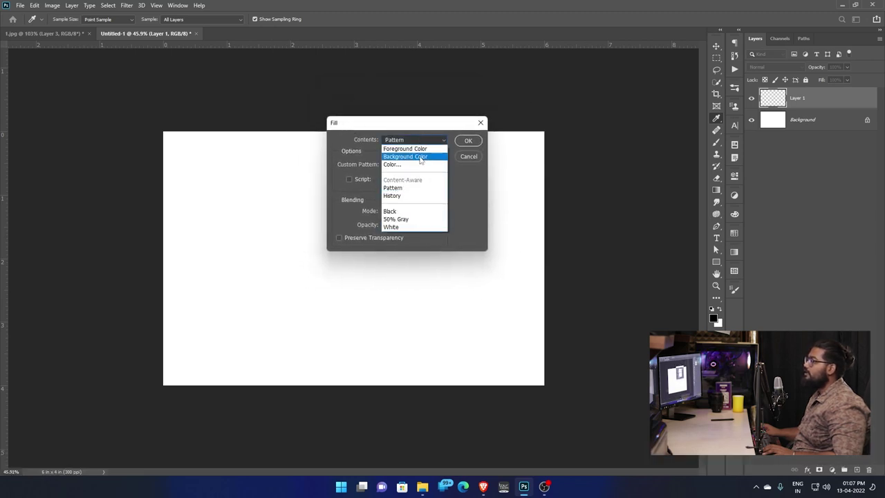
left_click(414, 188)
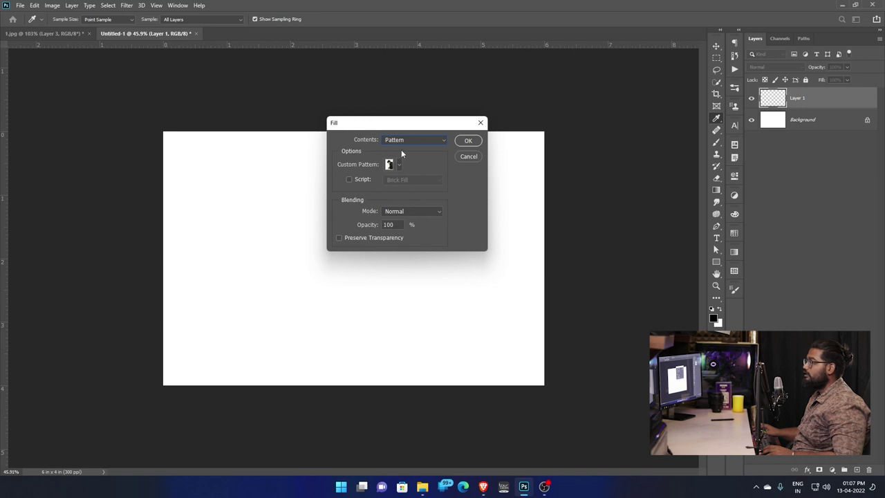
left_click(402, 141)
left_click(403, 189)
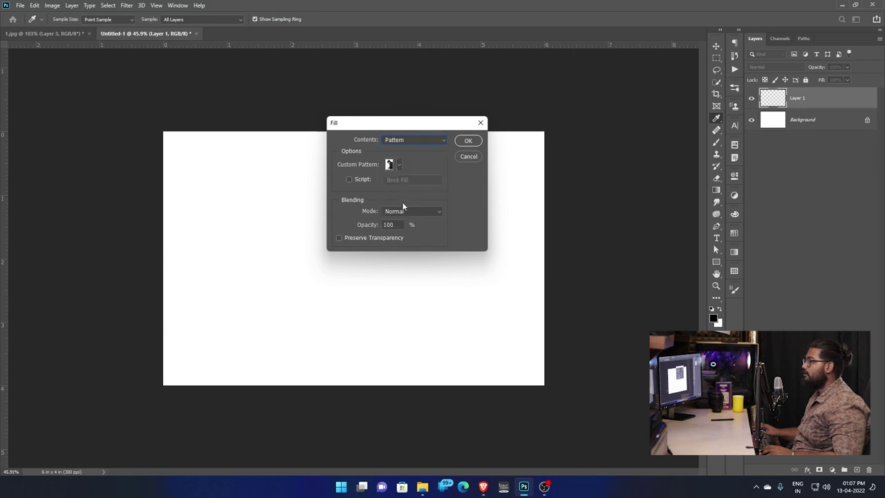
left_click(396, 164)
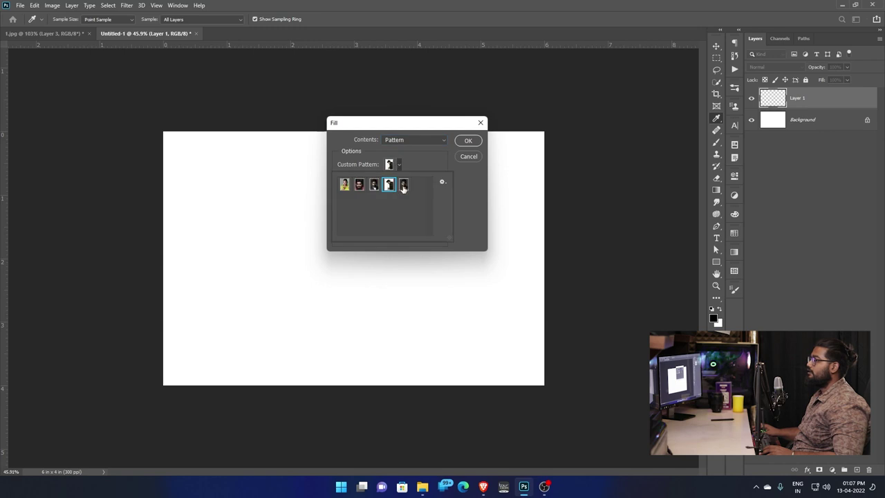
left_click(404, 184)
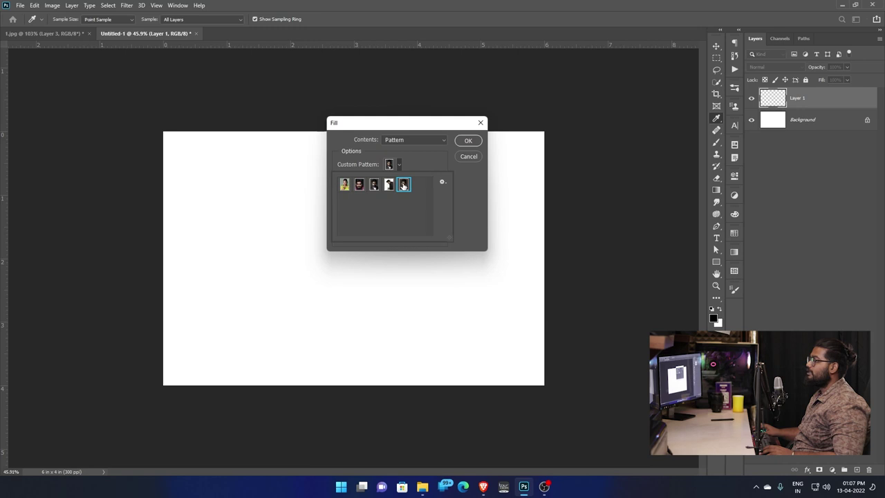
left_click(467, 141)
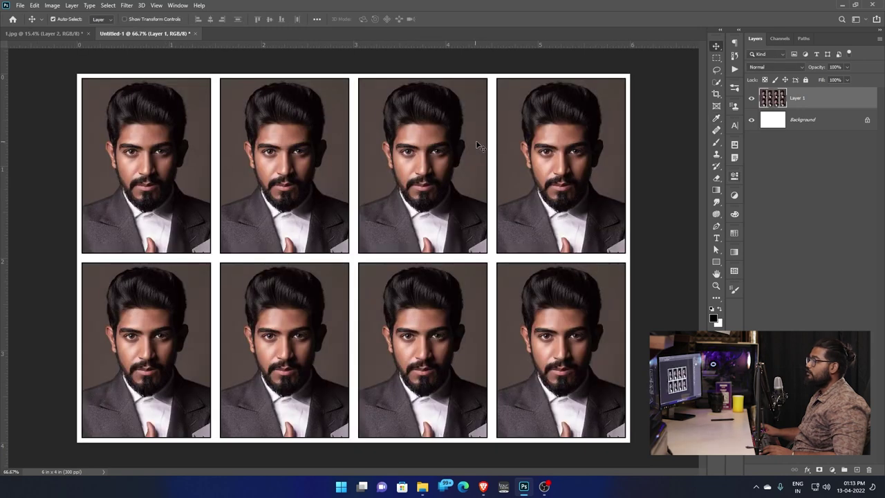
Scale the tiled photo layer down slightly to leave a wider white margin around the sheet
left_click_drag(628, 73, 613, 119)
key("Return")
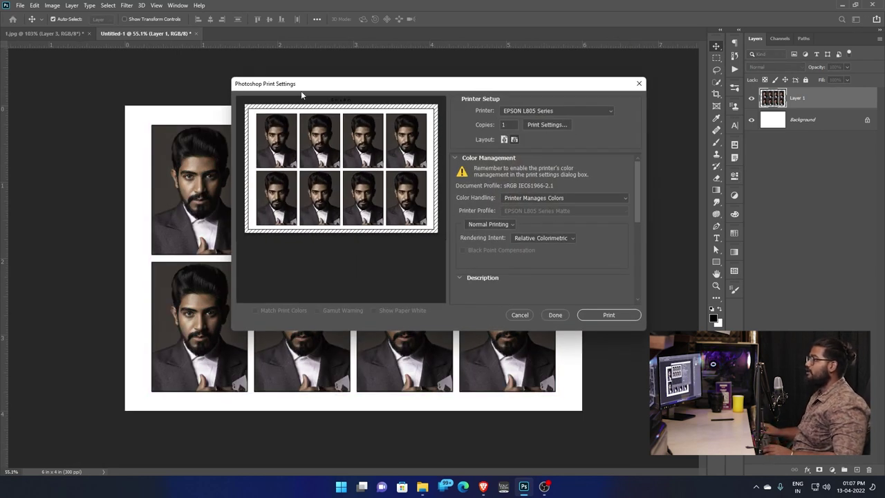
Configure the EPSON L805 printer for 10 x 15 cm (4 x 6 in) paper at High quality
left_click_drag(328, 90, 324, 96)
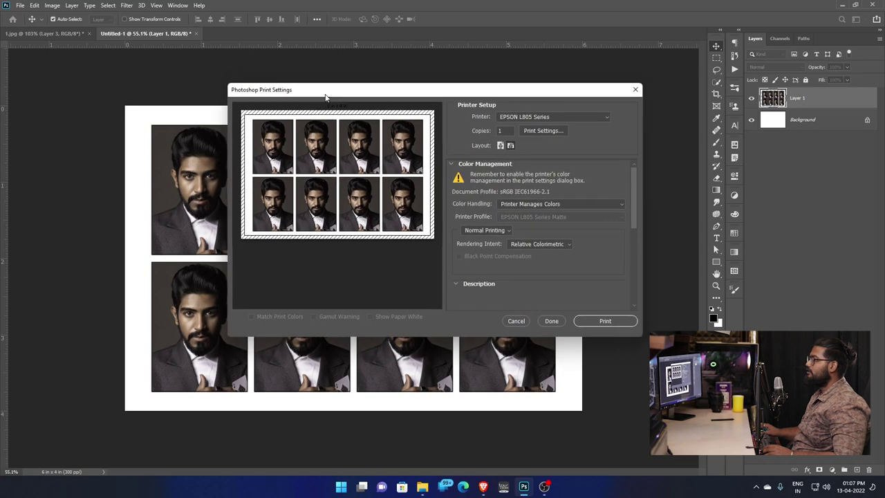
left_click(549, 130)
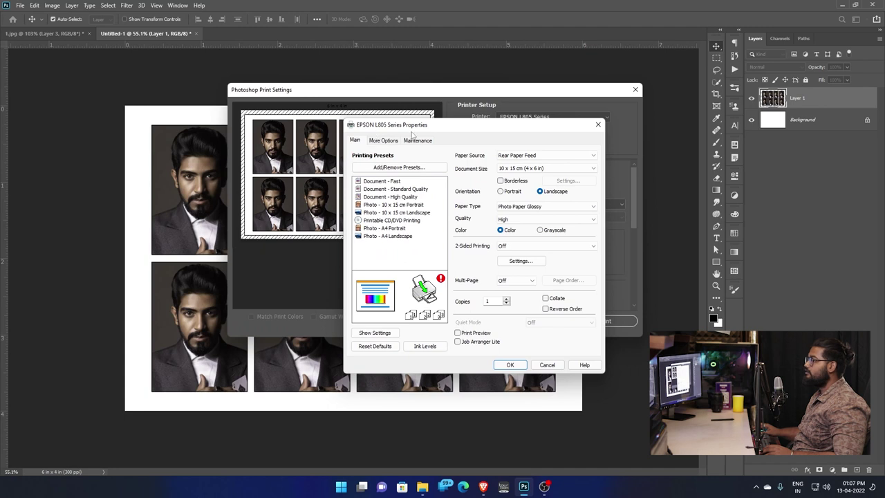
left_click(525, 220)
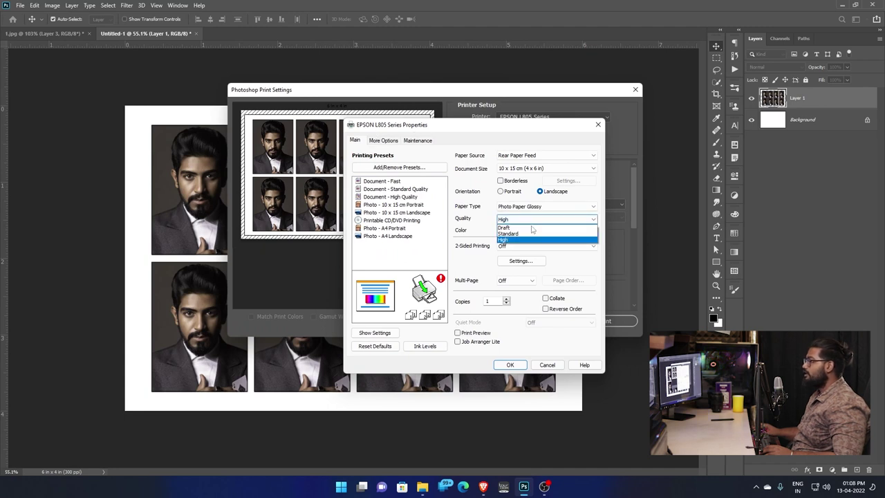
left_click(526, 240)
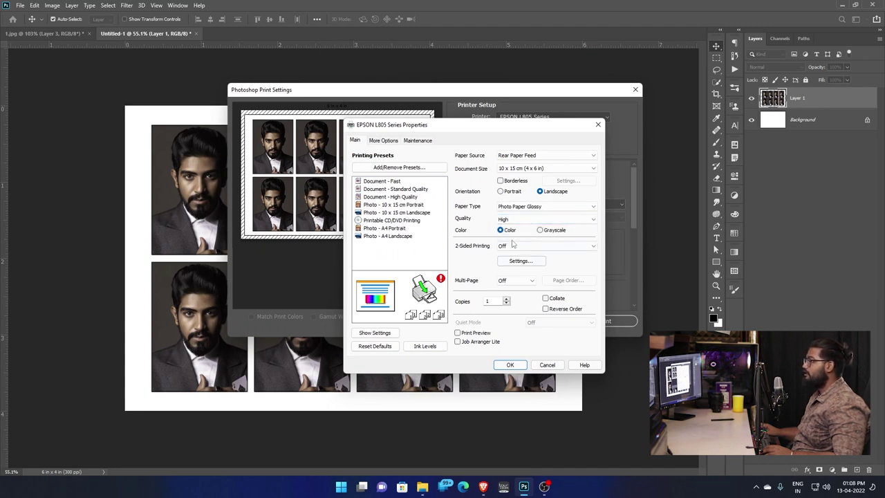
left_click(534, 168)
left_click(532, 183)
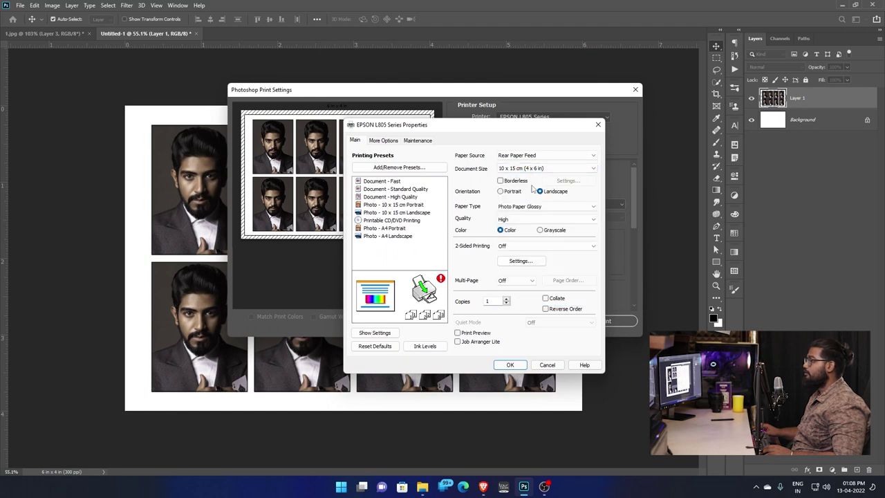
left_click(509, 365)
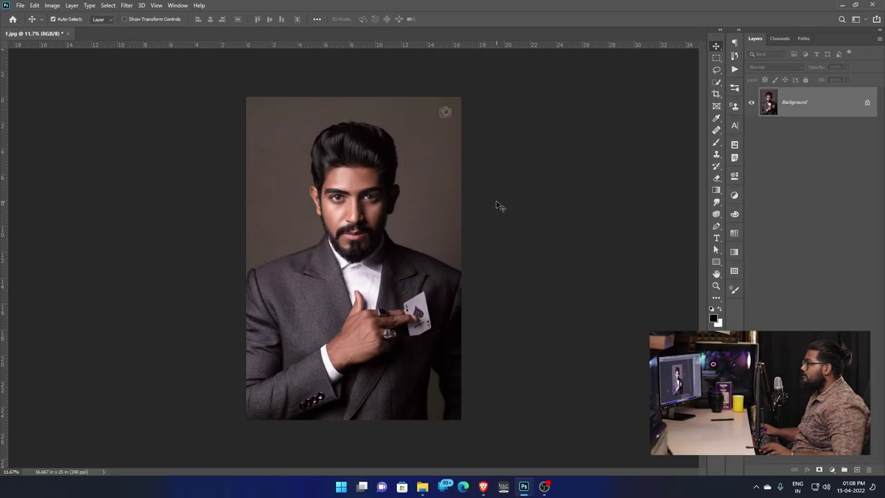
scroll(497, 205, "up", 1)
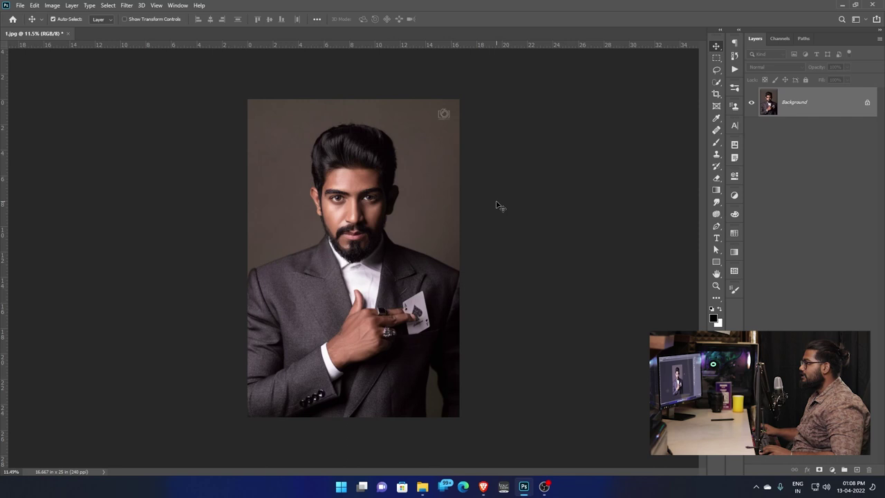
left_click(716, 59)
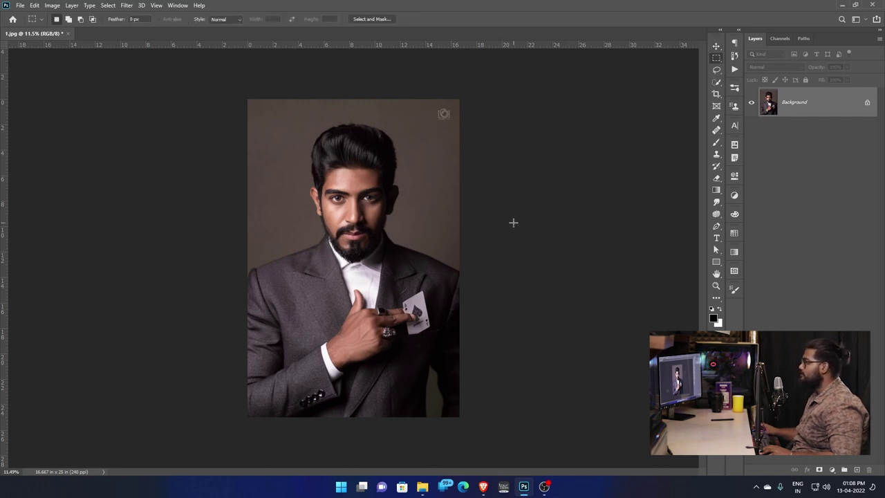
left_click(735, 70)
left_click(651, 52)
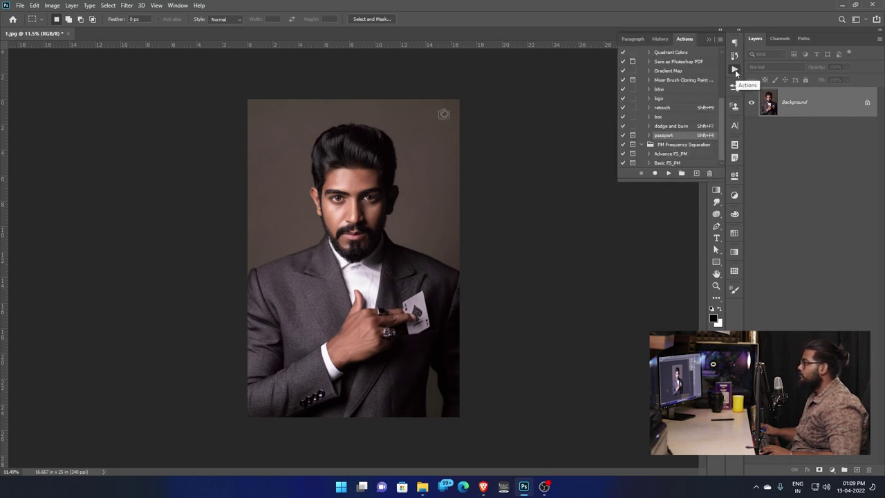
left_click(720, 31)
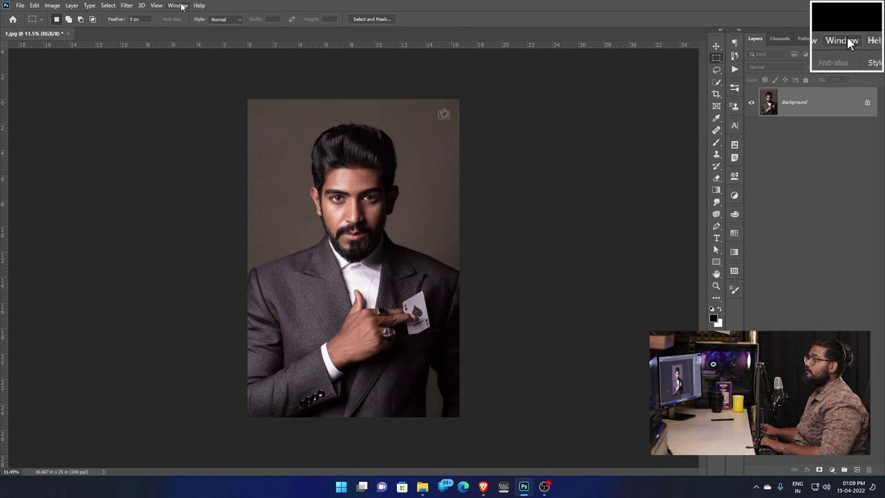
Start recording a new action named passport in Default Actions, assigned to function key F4 with Shift and Control
left_click(177, 5)
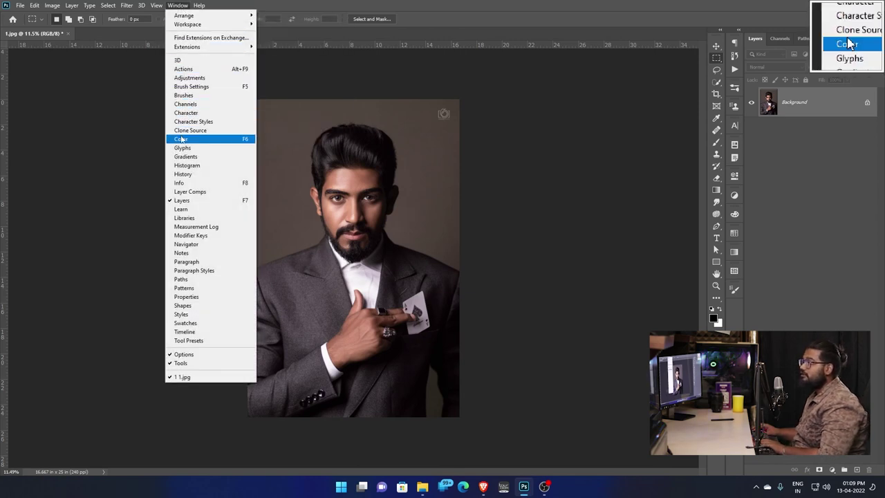
left_click(184, 69)
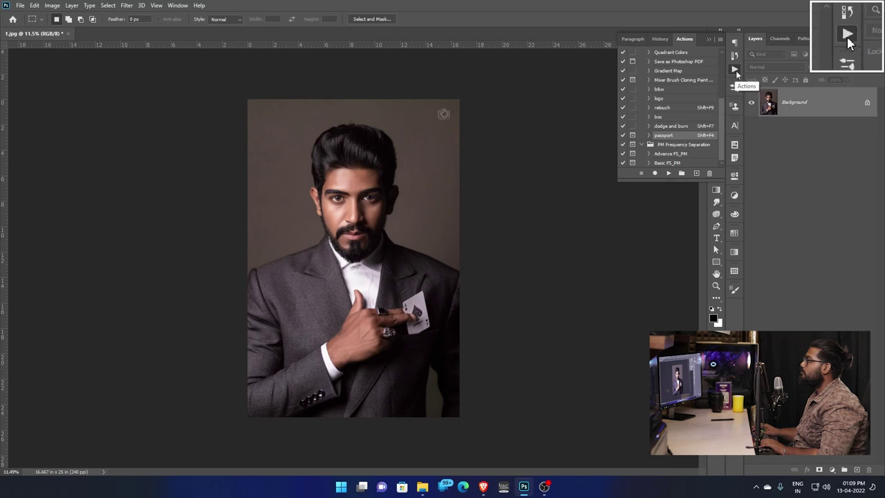
left_click(696, 173)
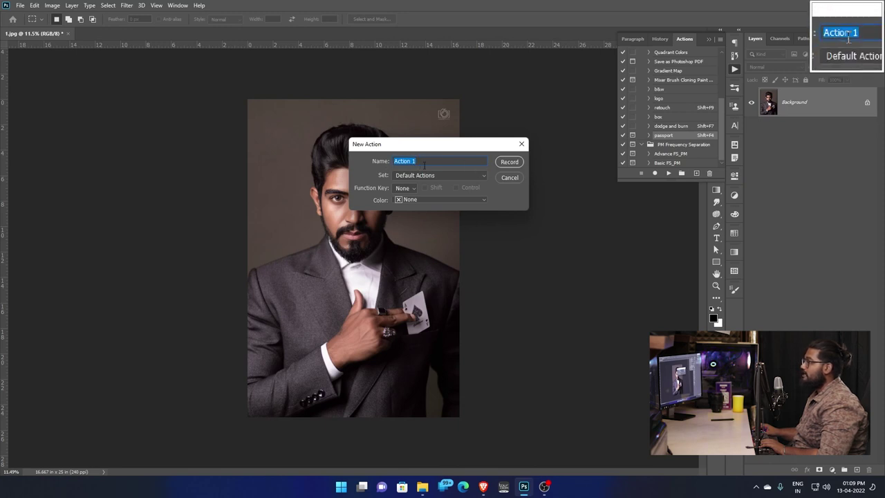
type("passport")
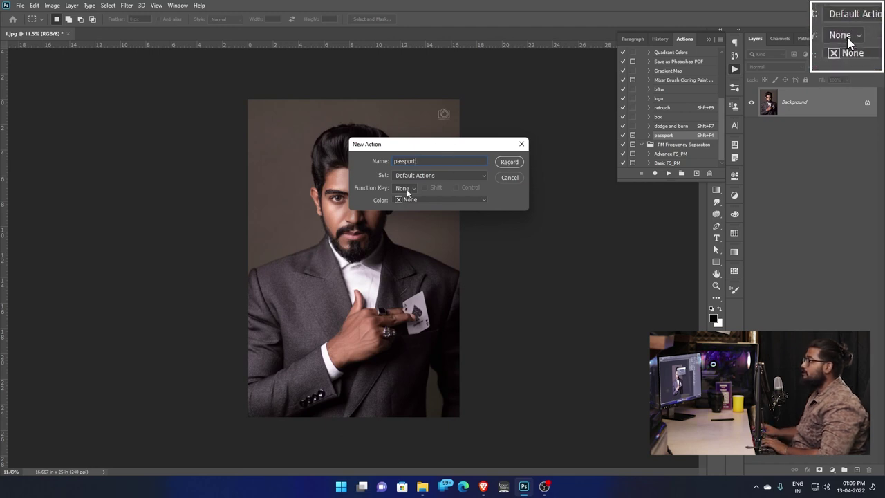
left_click(406, 190)
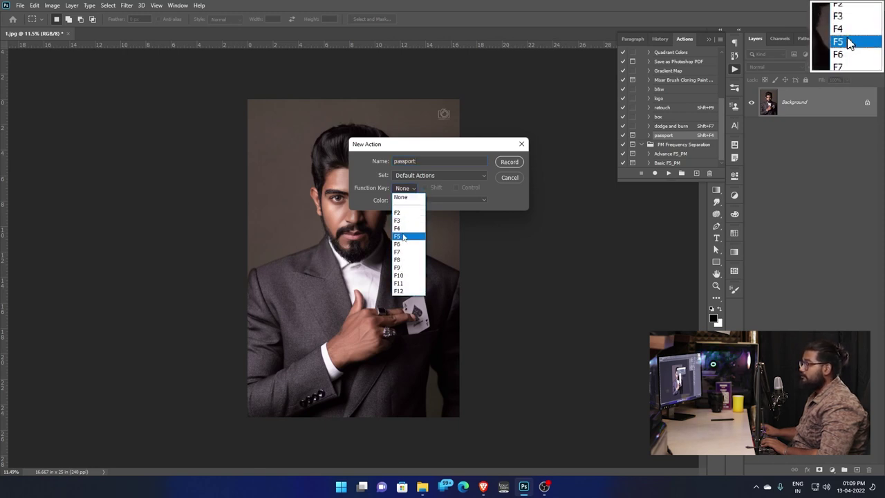
left_click(397, 228)
left_click(424, 187)
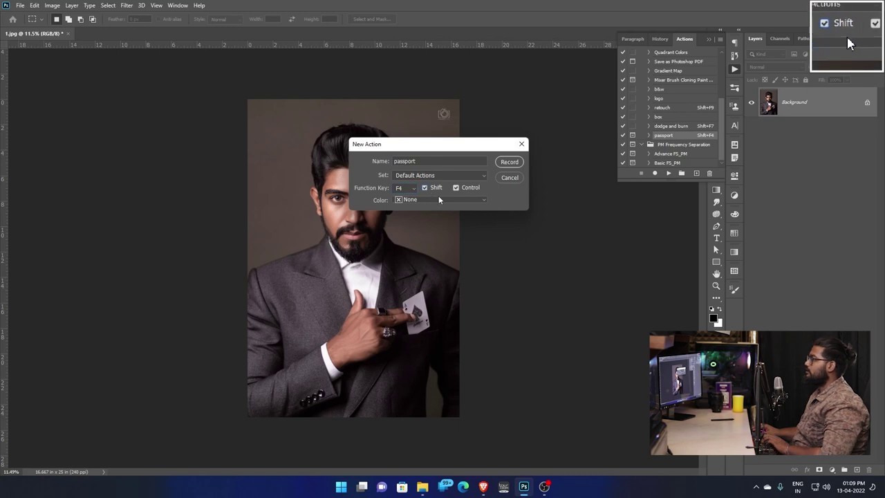
left_click(509, 163)
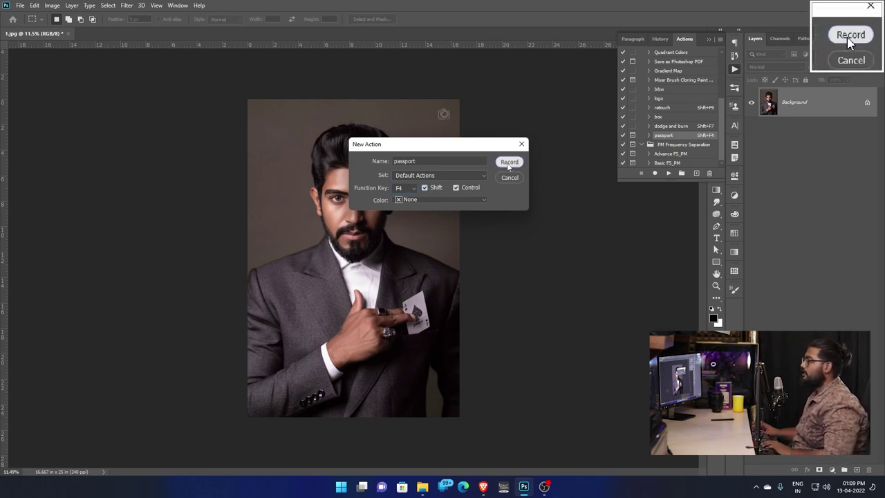
left_click(708, 38)
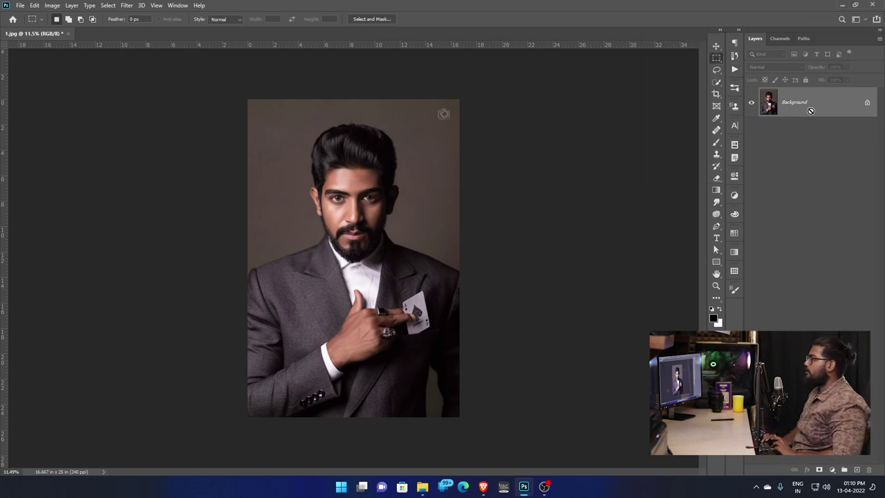
Duplicate the background layer and crop the image around the face and shoulders to 1.5 x 2 in at 300 px/in
key("ctrl+j")
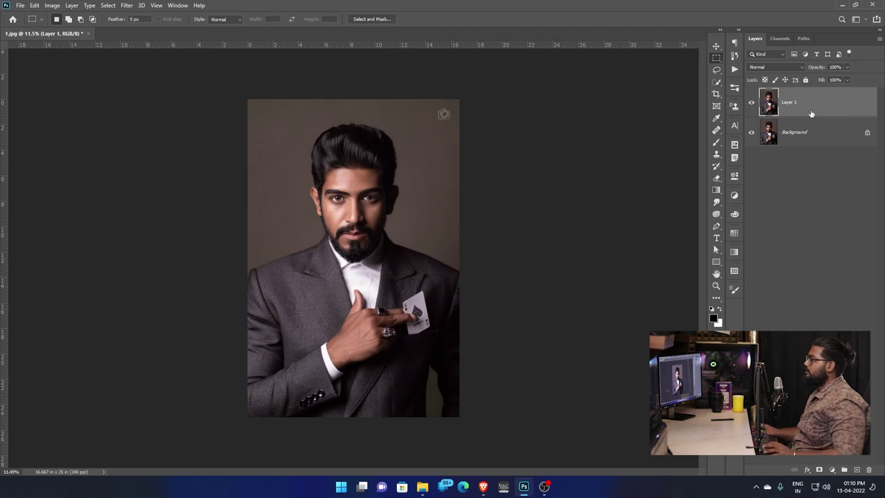
left_click(716, 93)
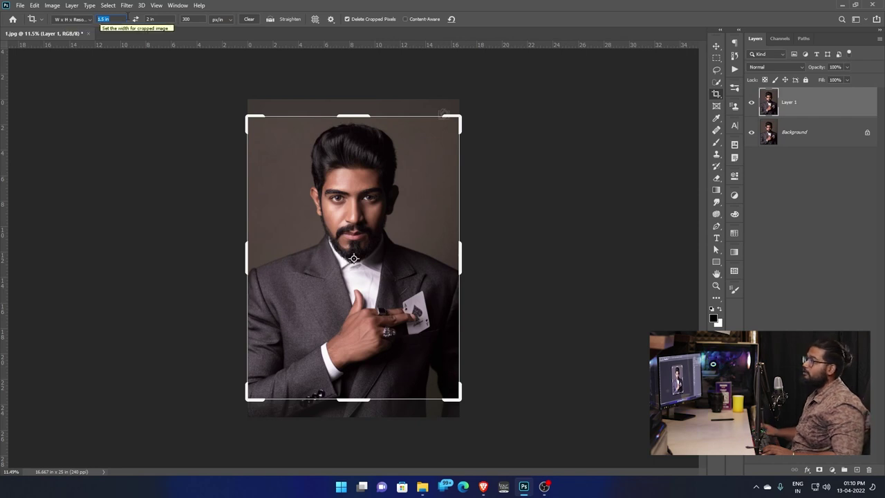
key("Tab")
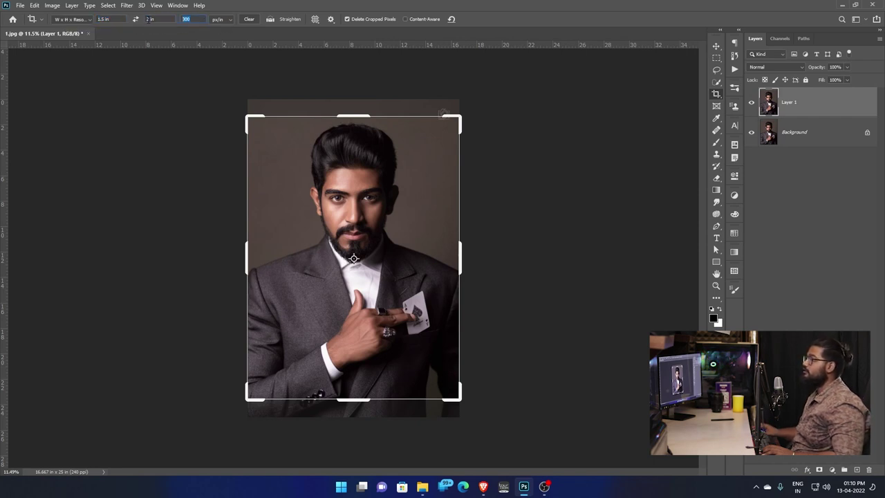
left_click_drag(268, 134, 467, 300)
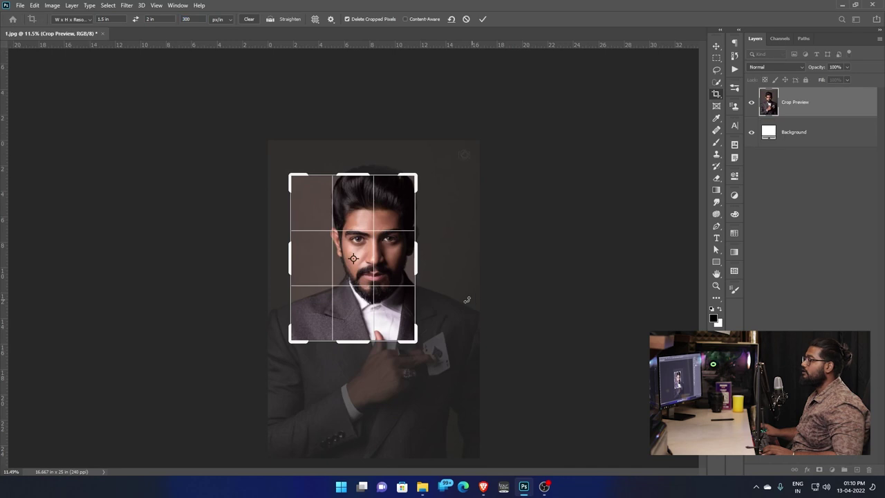
left_click_drag(376, 318, 352, 329)
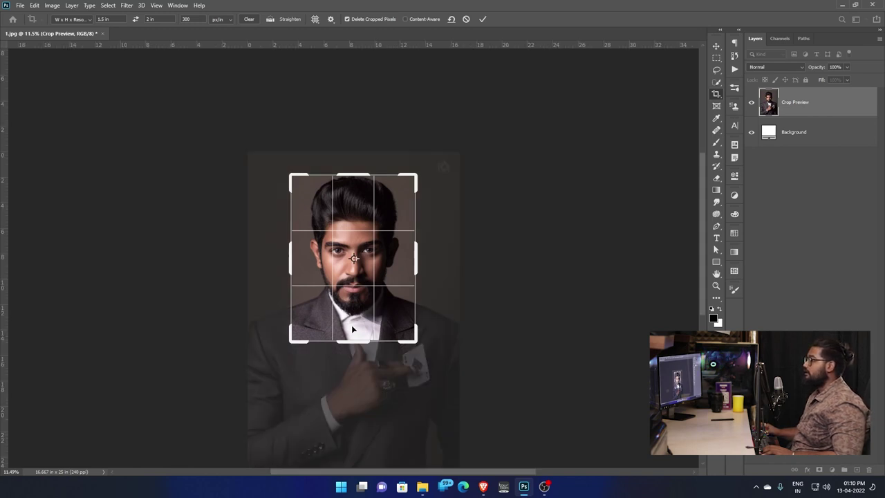
key("Return")
scroll(349, 324, "up", 2)
scroll(349, 324, "up", 5)
scroll(415, 298, "down", 2)
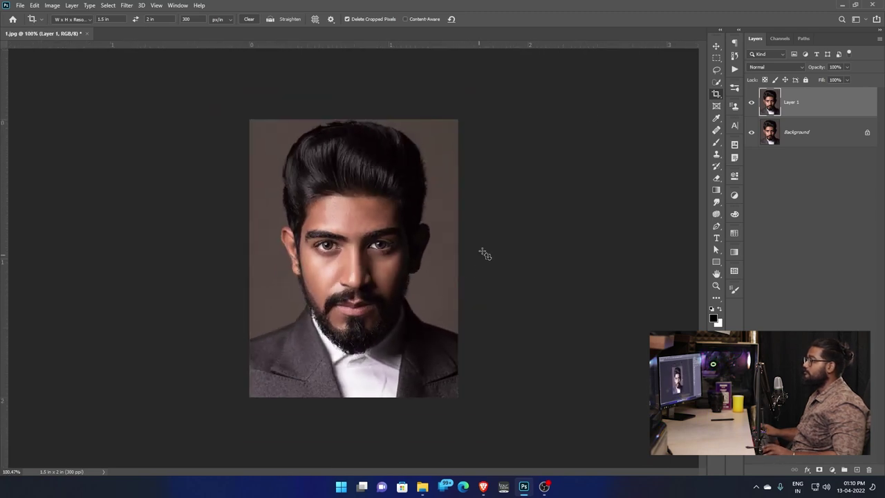
Add a new layer, select the whole canvas and apply a 15 px white stroke inside the selection
left_click(857, 470)
left_click(716, 57)
mouse_move(249, 119)
left_mouse_down()
mouse_move(342, 159)
mouse_move(583, 428)
left_mouse_up()
right_click(328, 251)
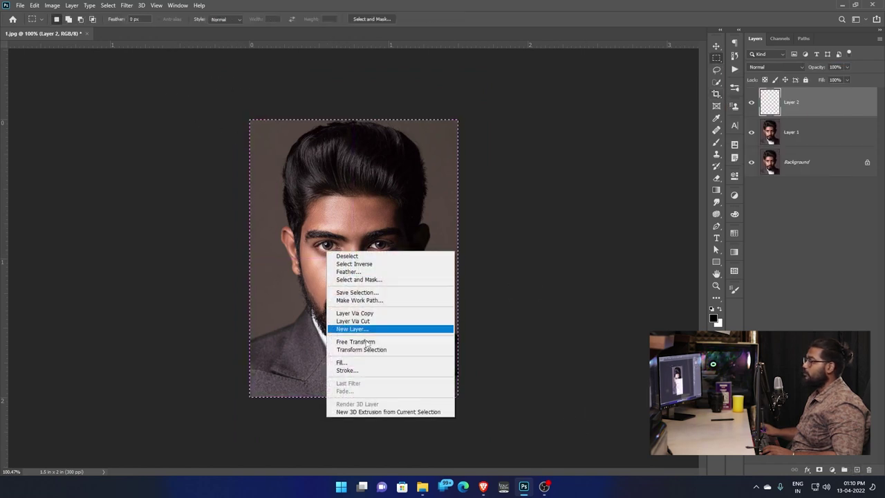
left_click(366, 374)
type("15")
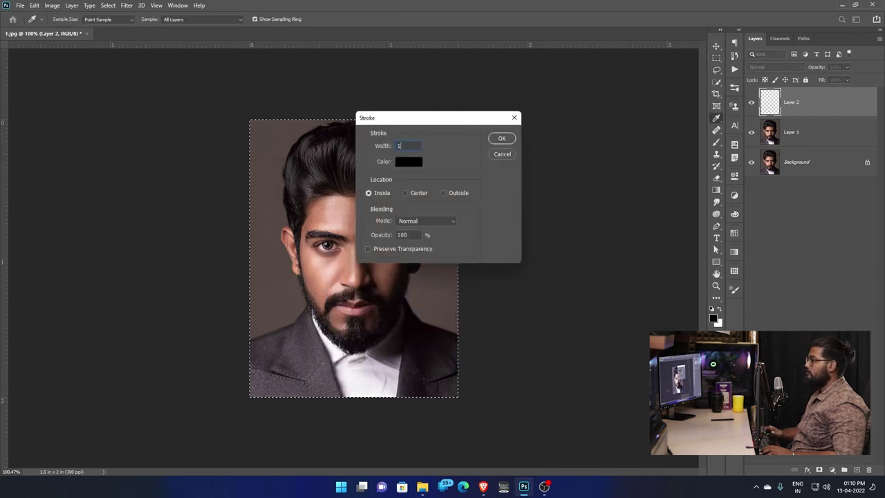
left_click(408, 161)
type("ffffff")
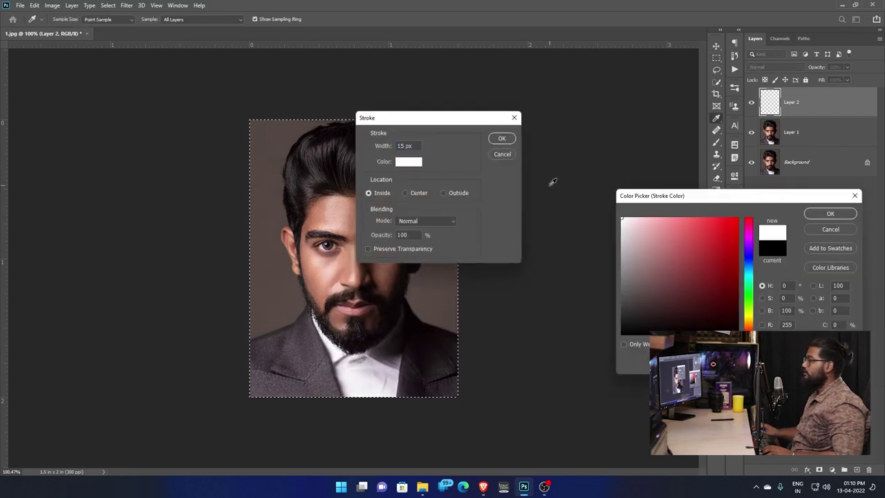
left_click(830, 213)
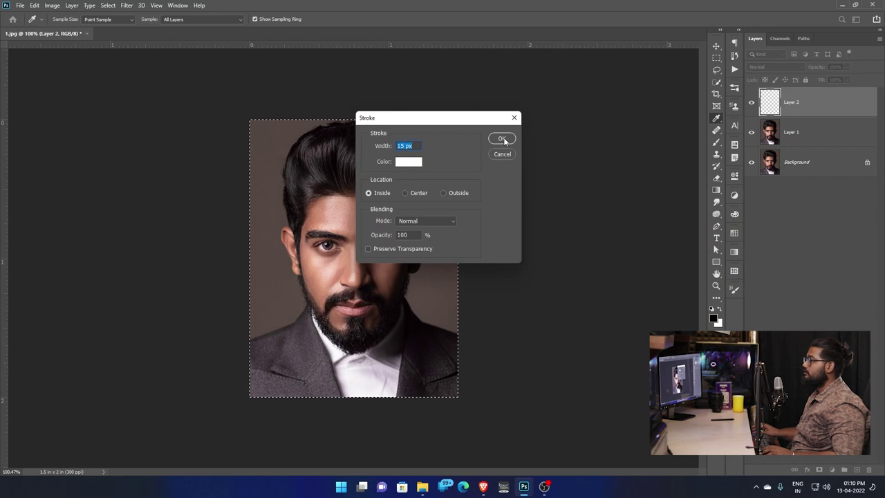
left_click(502, 138)
key("ctrl+d")
Select the photo area inside the white border, apply a 3 px black stroke inside it and deselect
scroll(432, 186, "up", 2)
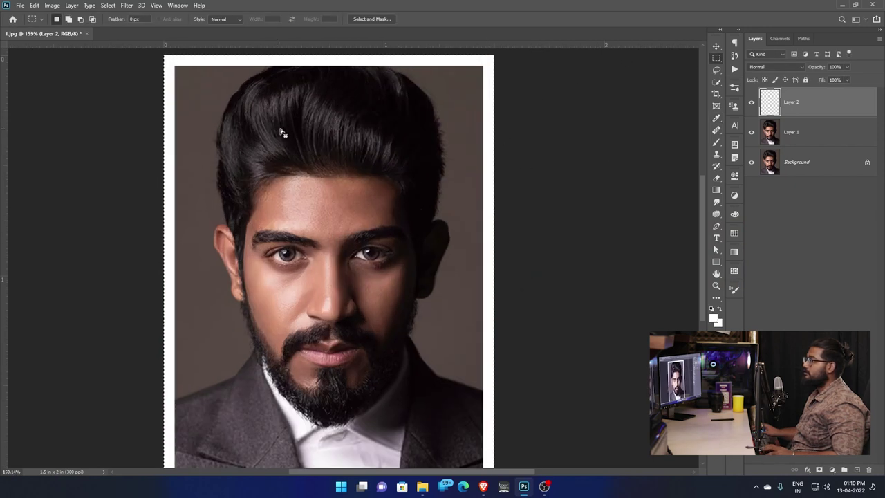
key("v")
key("m")
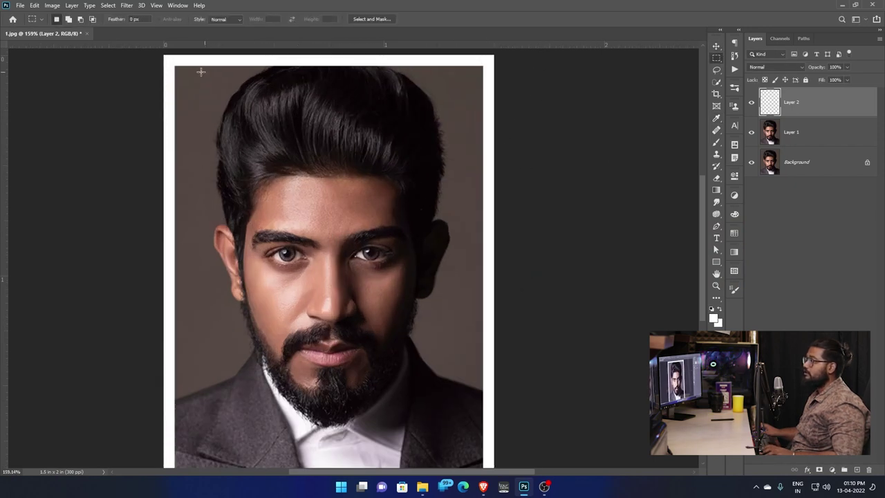
left_click_drag(174, 64, 481, 399)
right_click(437, 315)
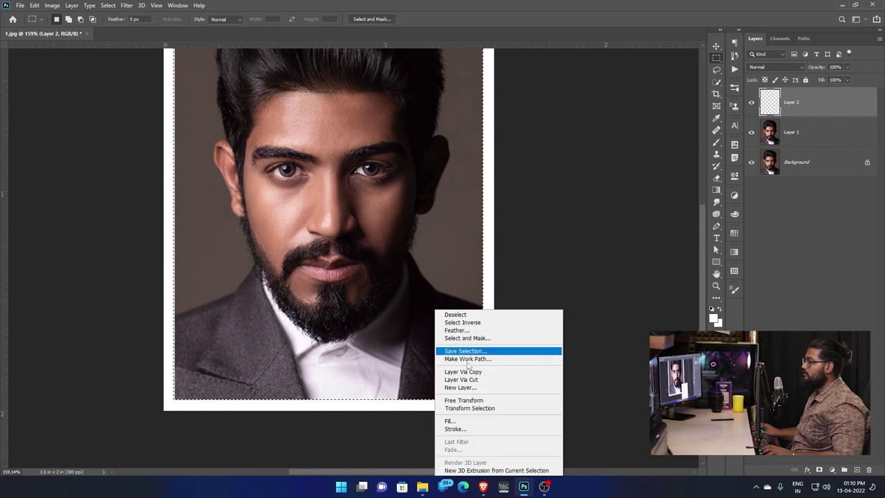
left_click(456, 425)
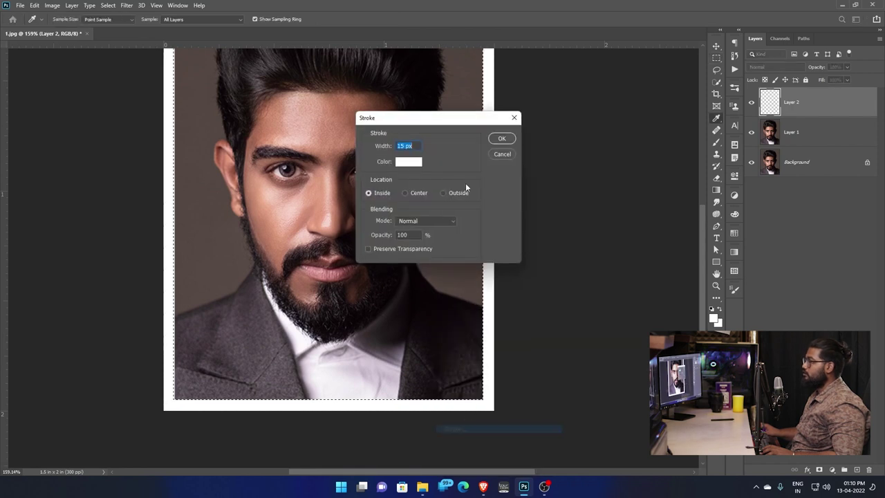
left_click(408, 161)
left_click_drag(673, 299, 533, 405)
left_click(831, 213)
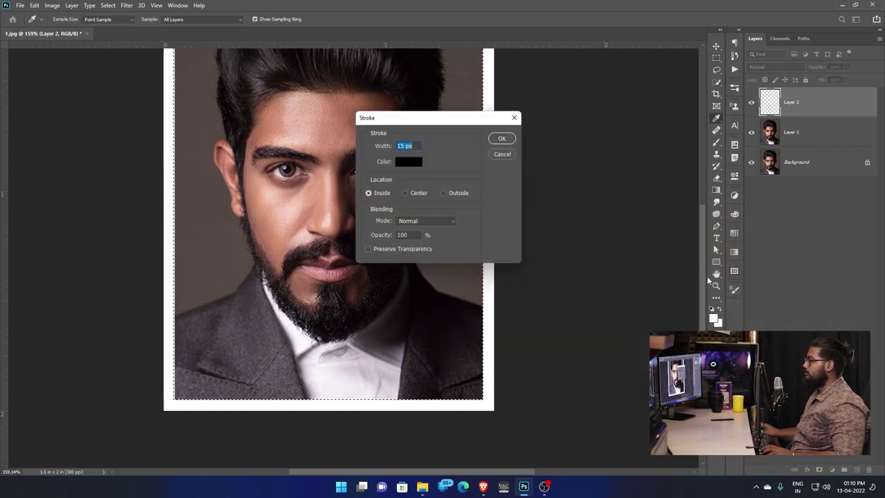
type("3")
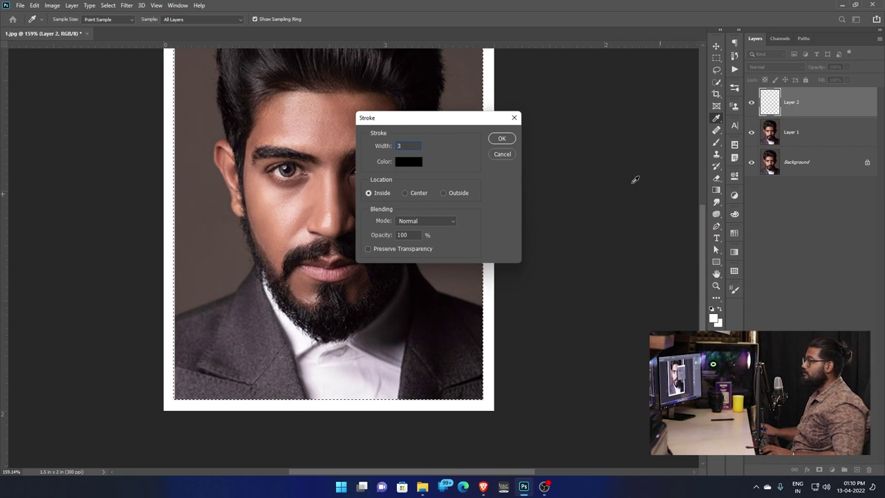
left_click(502, 138)
key("v")
key("ctrl+d")
key("ctrl+1")
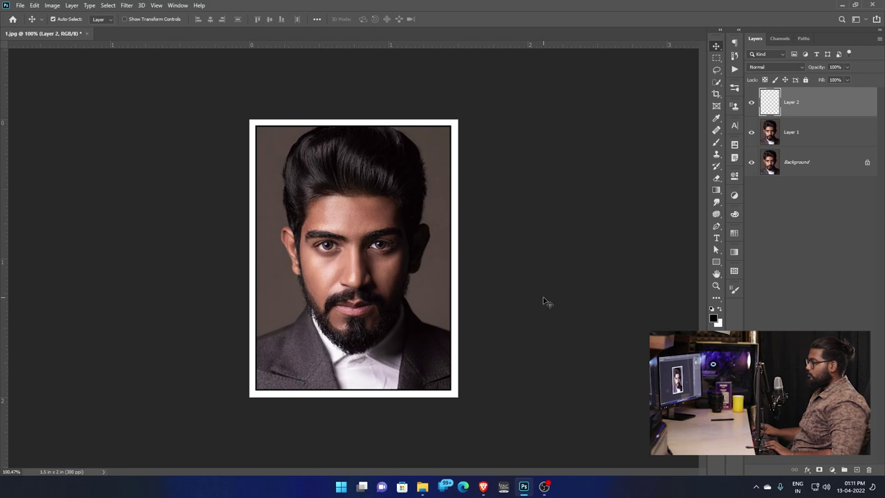
Stamp all visible layers into a new merged layer and define it as a pattern named 1.jpg
key("ctrl")
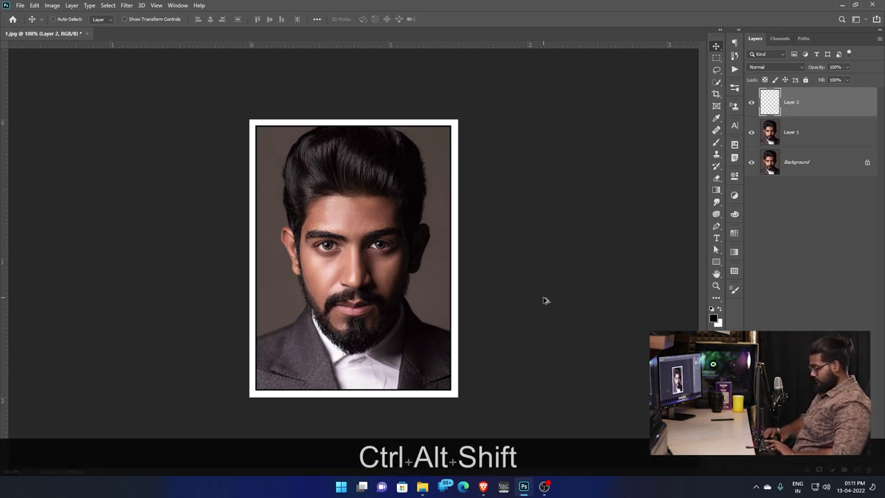
key("ctrl+alt+shift+e")
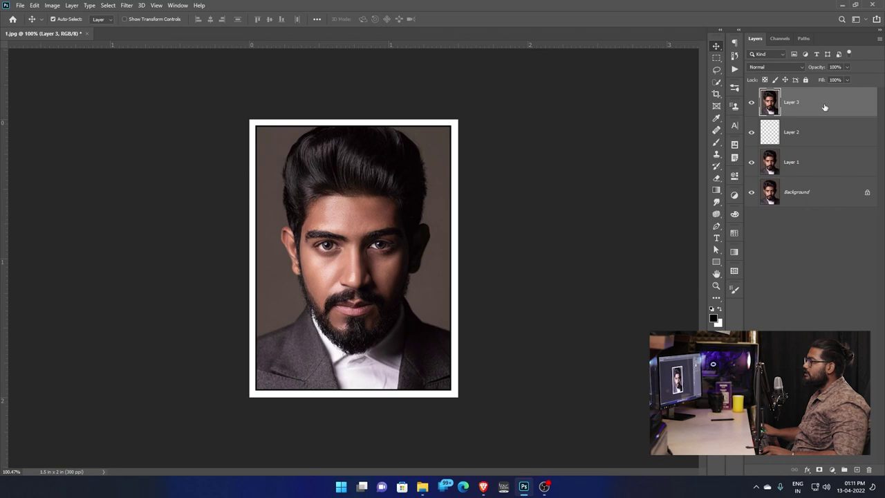
left_click(33, 5)
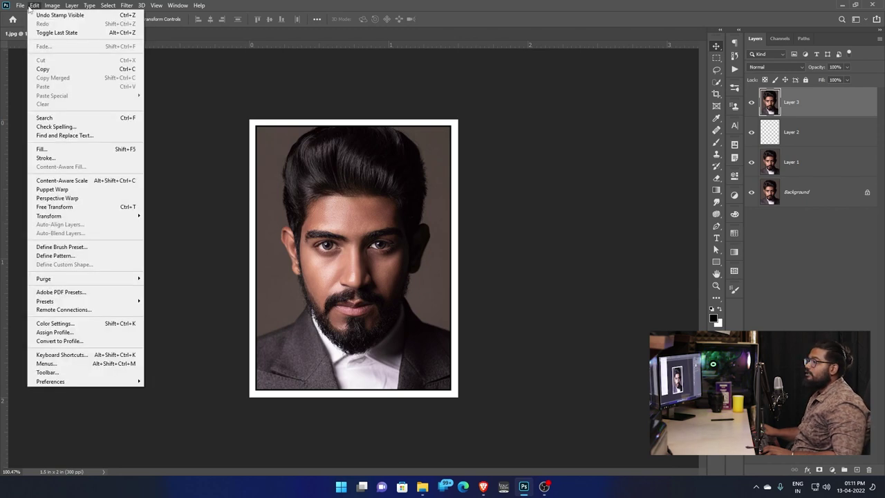
mouse_move(54, 281)
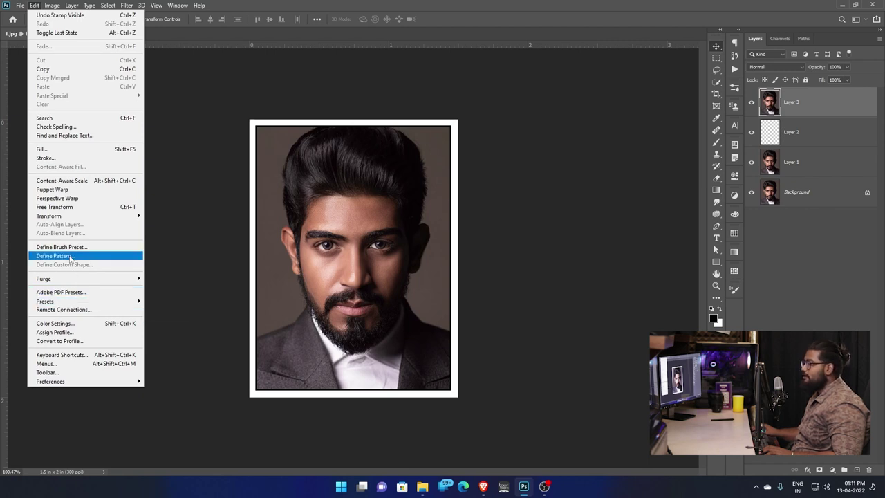
left_click(69, 256)
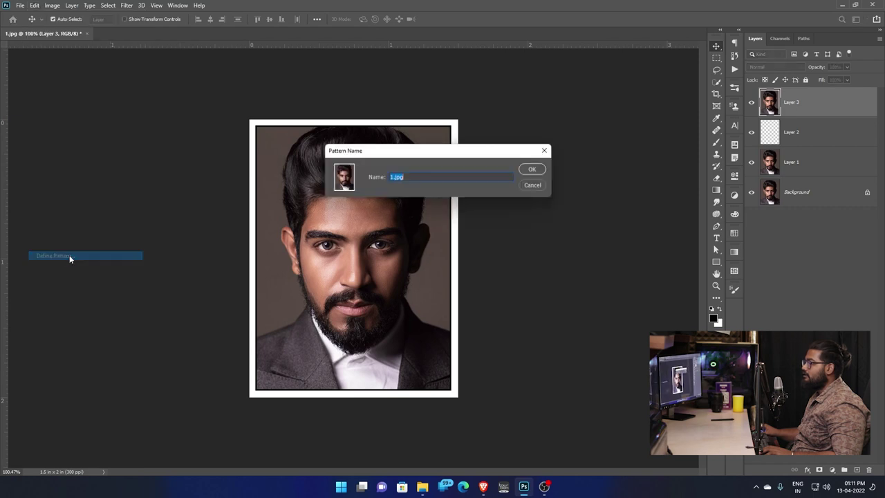
left_click(531, 170)
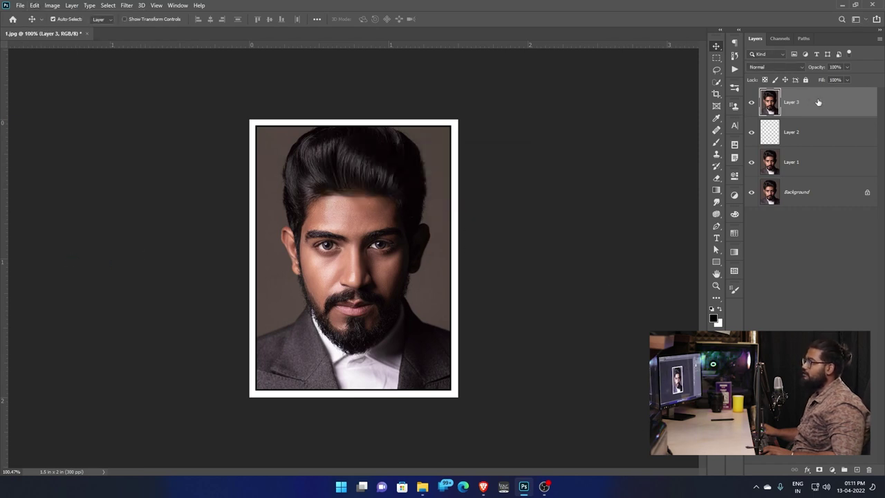
Create a new 6 x 4 in RGB document at 300 pixels/inch with a white background
left_click(737, 69)
left_click(736, 70)
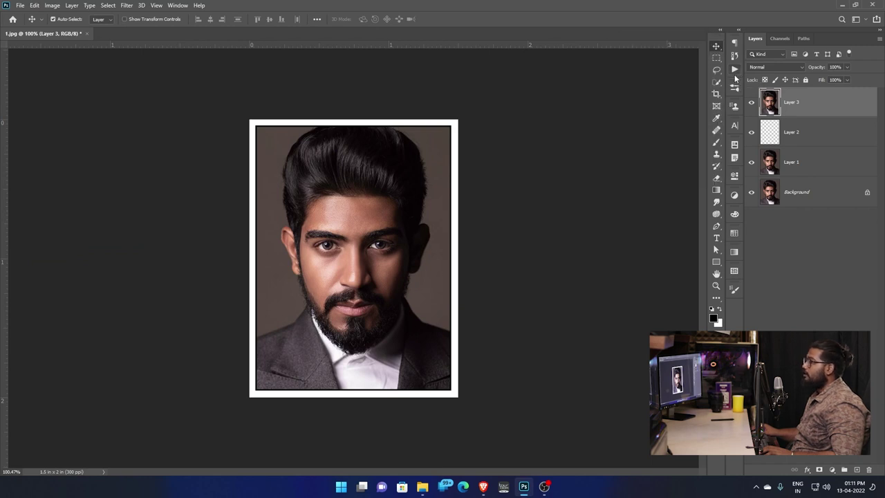
left_click(18, 6)
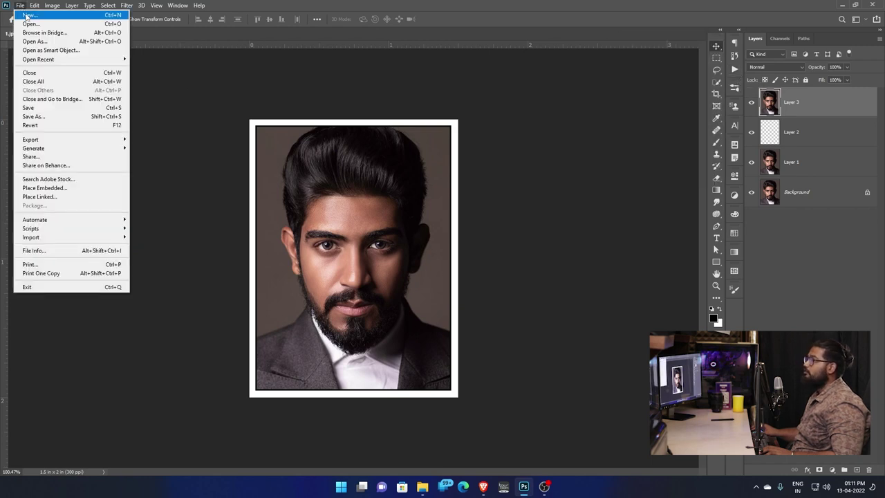
left_click(29, 18)
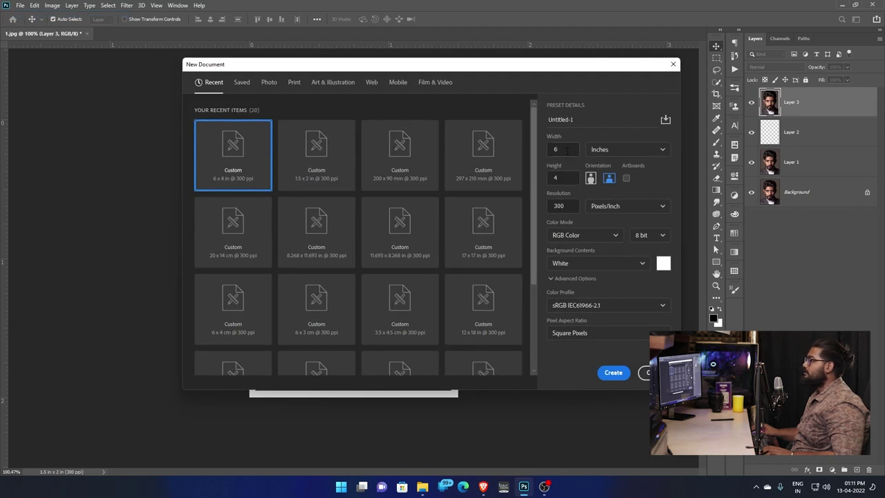
left_click(551, 179)
left_click(613, 373)
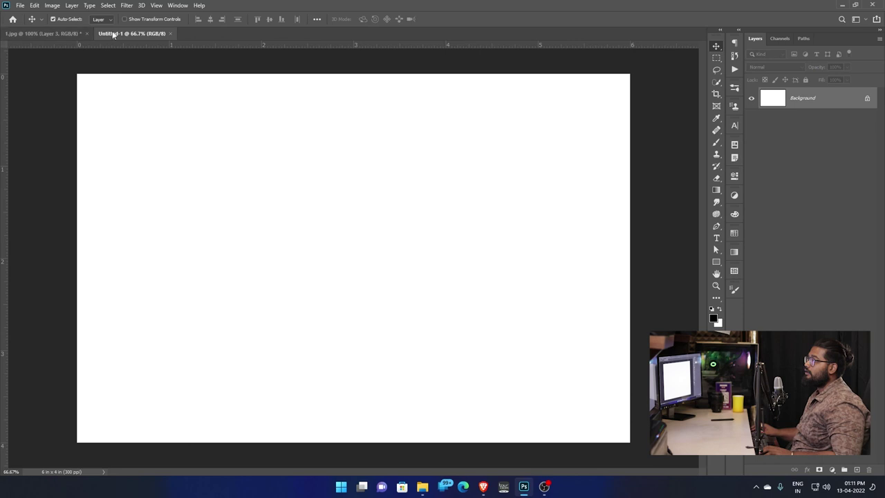
Add a new blank layer to the print sheet and stop recording the passport action
left_click(857, 470)
left_click(735, 70)
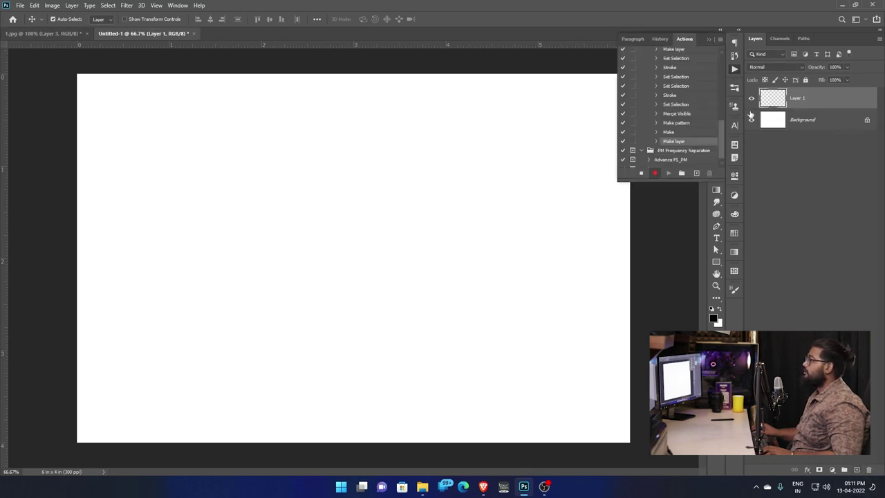
left_click(641, 174)
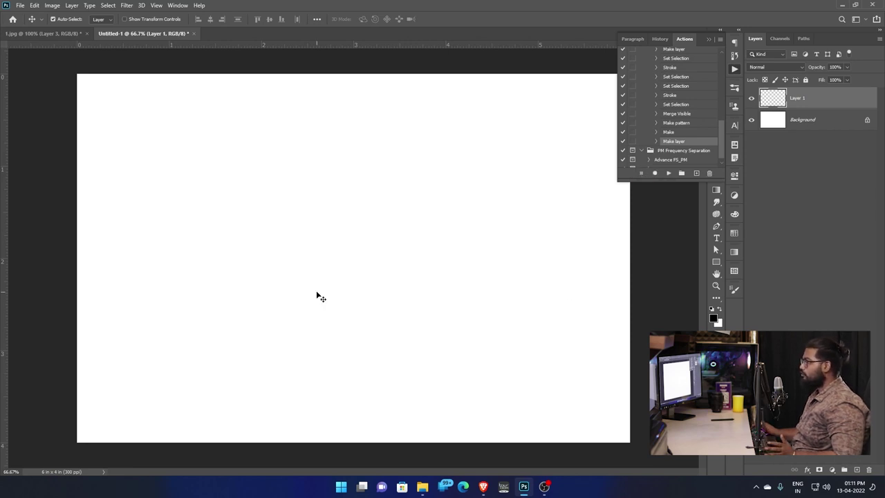
scroll(701, 59, "up", 3)
left_click(706, 38)
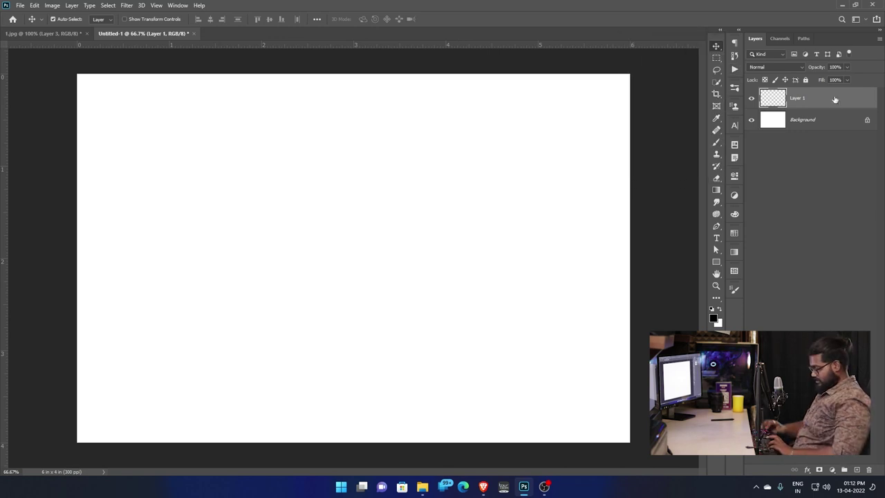
Fill the blank layer with the newly defined bordered portrait pattern at 100% opacity in Normal mode
key("shift+F5")
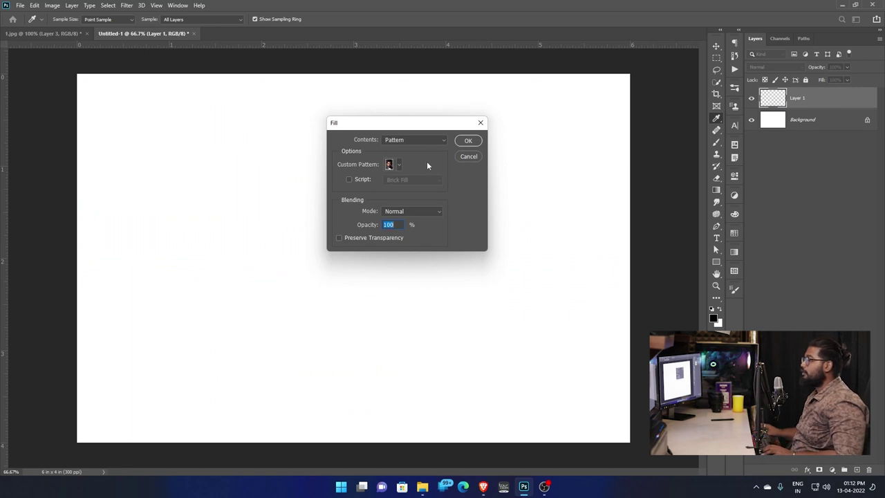
left_click(439, 140)
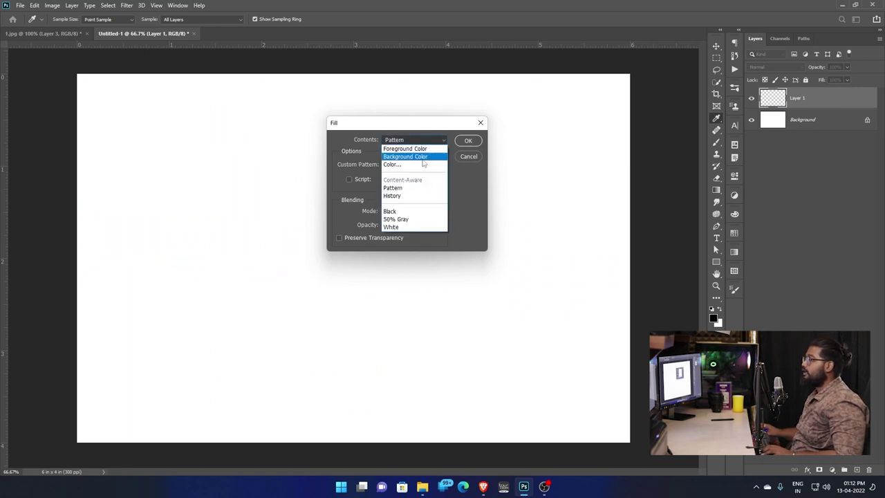
left_click(405, 189)
left_click(399, 164)
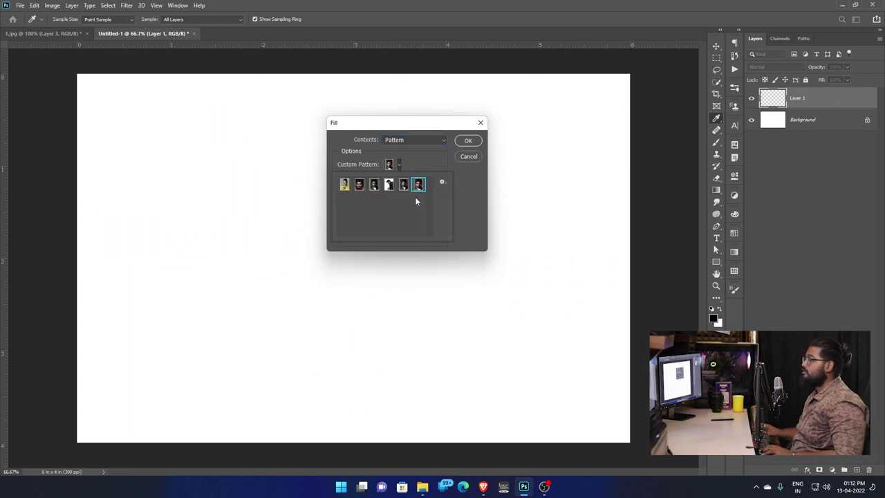
left_click(449, 156)
left_click(468, 140)
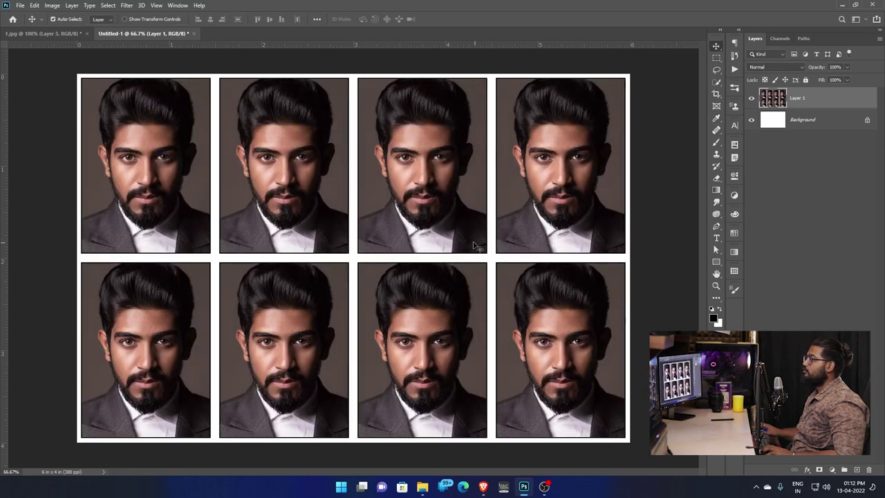
Scale the tiled photo layer down around its centre for a wider white margin, then delete the layer
key("ctrl+t")
left_click_drag(629, 74, 613, 118)
key("Return")
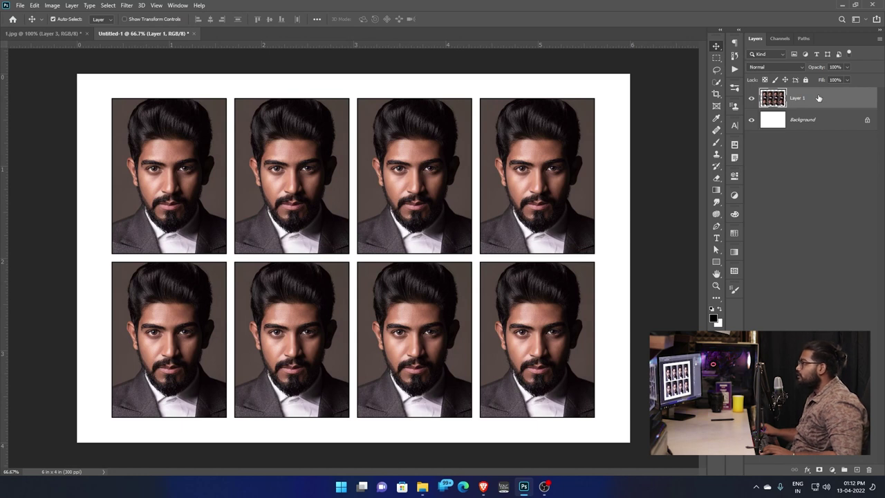
left_click_drag(819, 97, 868, 469)
Return to the original 1.jpg portrait and run the passport action assigned to Shift+F4, cropping around the head and shoulders
left_click(39, 31)
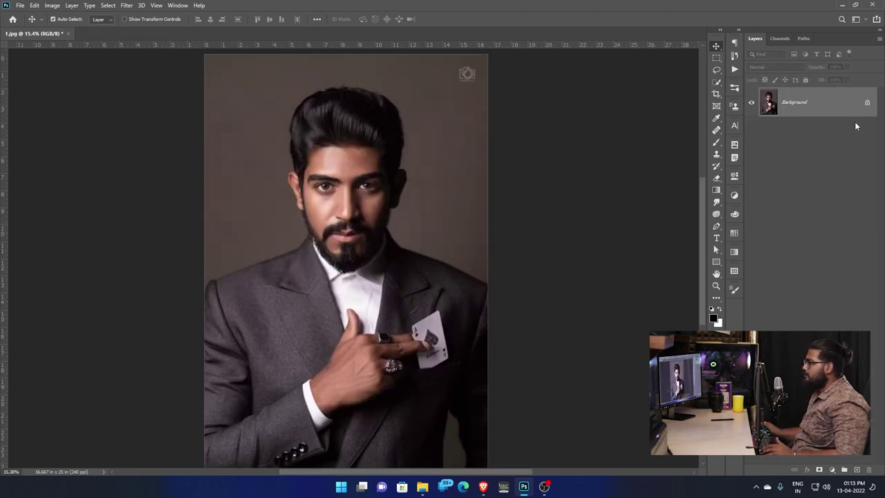
left_click(735, 69)
left_click(667, 87)
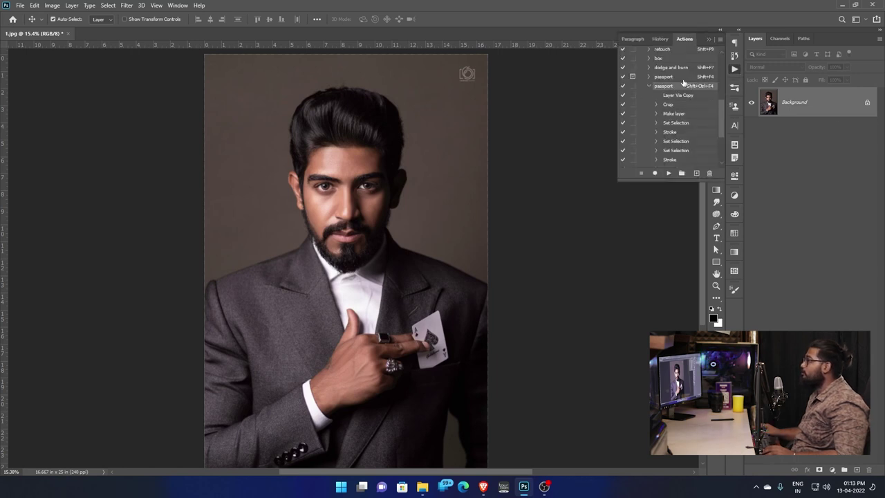
left_click(681, 78)
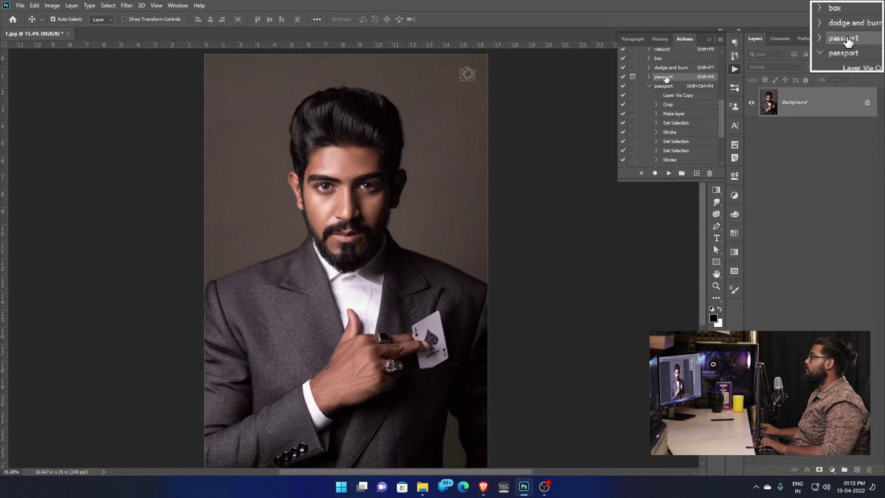
left_click(709, 40)
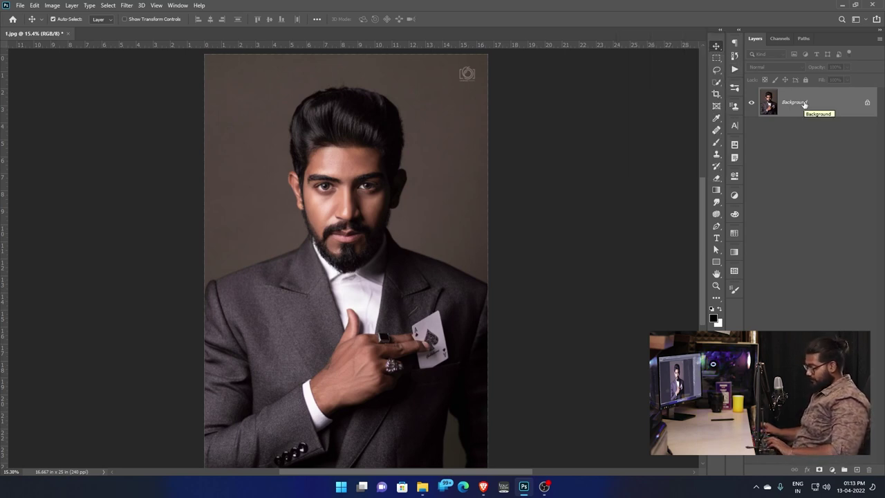
key("c")
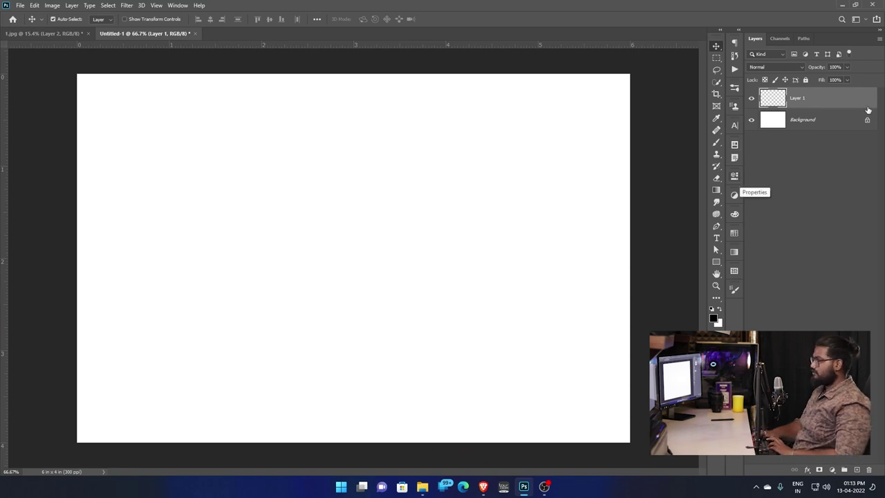
Fill Layer 1 of the new print sheet with the portrait pattern made from the latest crop
key("shift+F5")
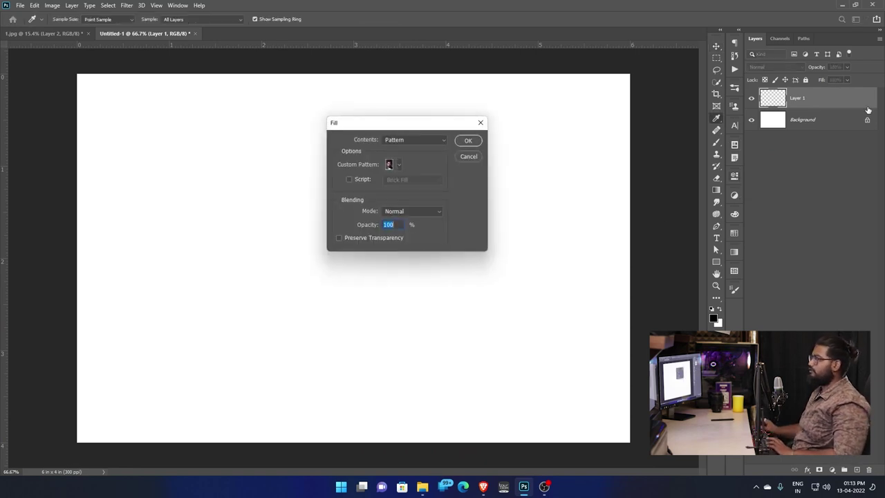
left_click(394, 164)
double_click(387, 195)
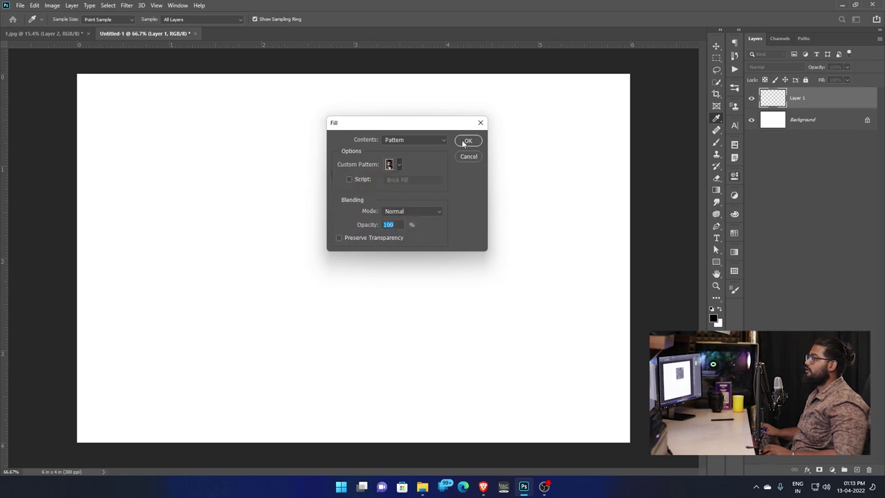
left_click(467, 141)
Scale the tiled photos down around their centre to leave a wider white margin around the sheet
key("ctrl+t")
left_click_drag(627, 72, 611, 118)
key("Return")
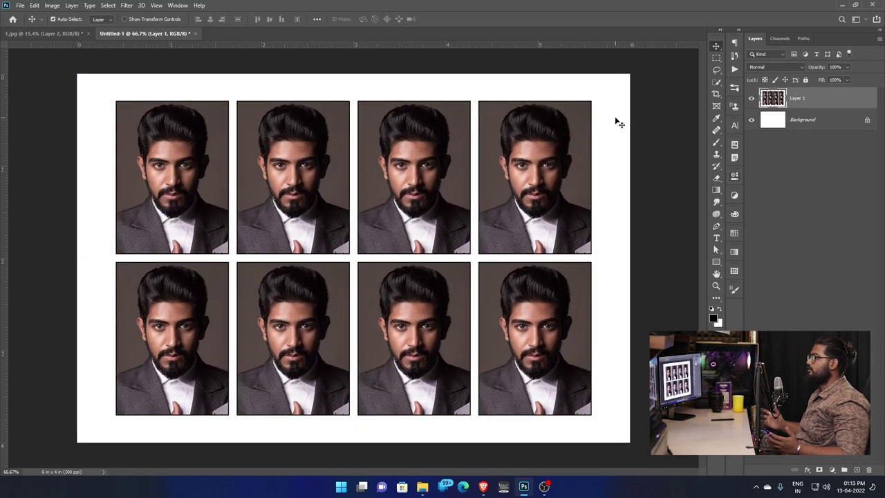